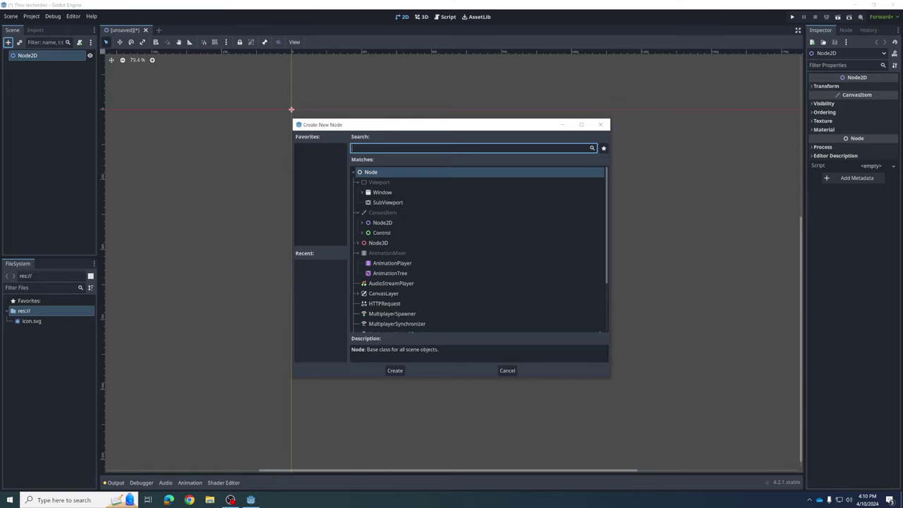
# Find the RigidBody2D type and add it as a child of the Node2D root
pyautogui.write('rigi')
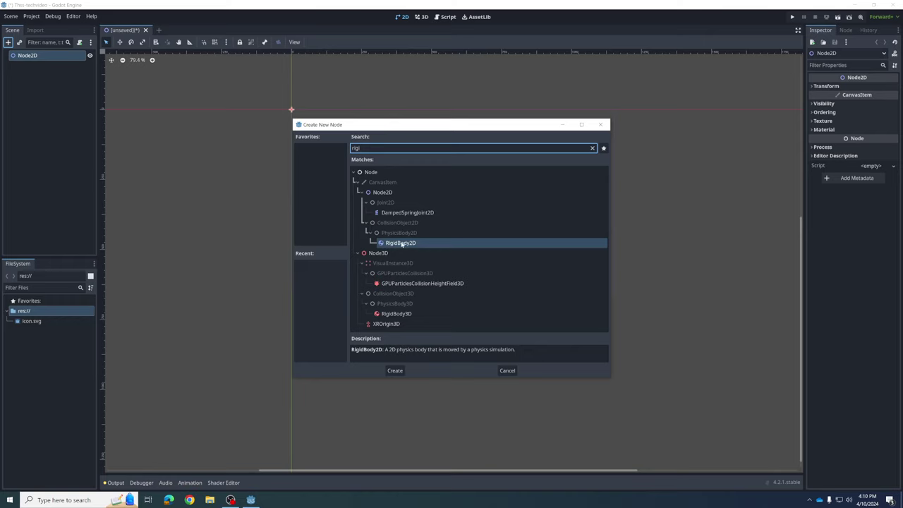
pyautogui.click(400, 245)
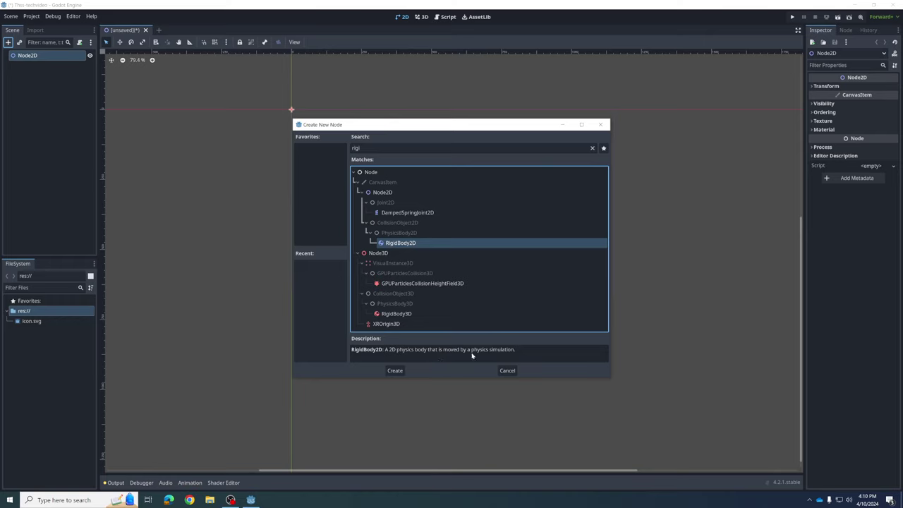
pyautogui.click(395, 370)
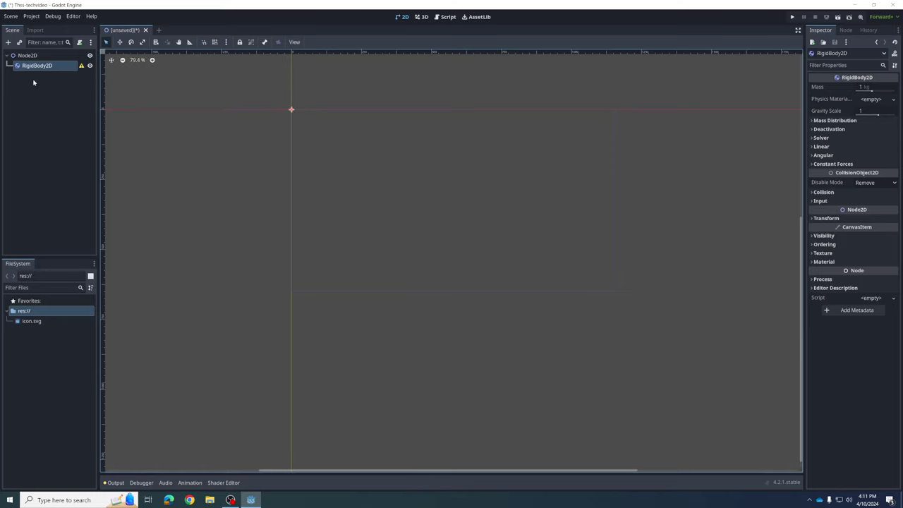
pyautogui.hscroll(1, 340, 124)
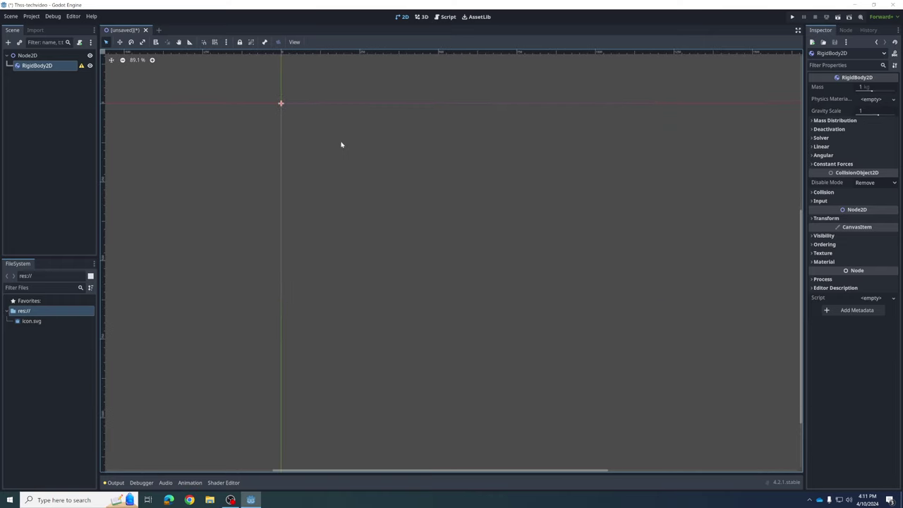
pyautogui.scroll(1, 342, 159)
pyautogui.click(43, 66)
pyautogui.click(46, 86)
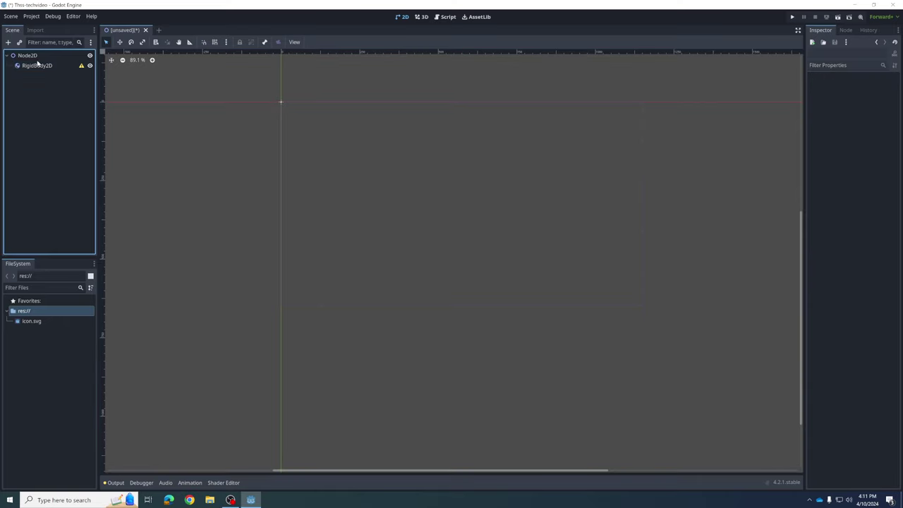
# Add a Sprite2D node as a child of the RigidBody2D
pyautogui.click(39, 66)
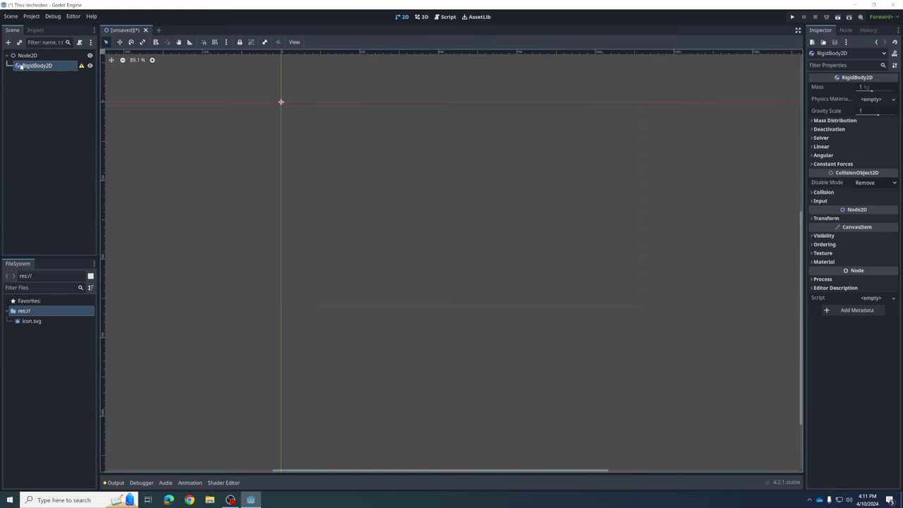
pyautogui.click(32, 66)
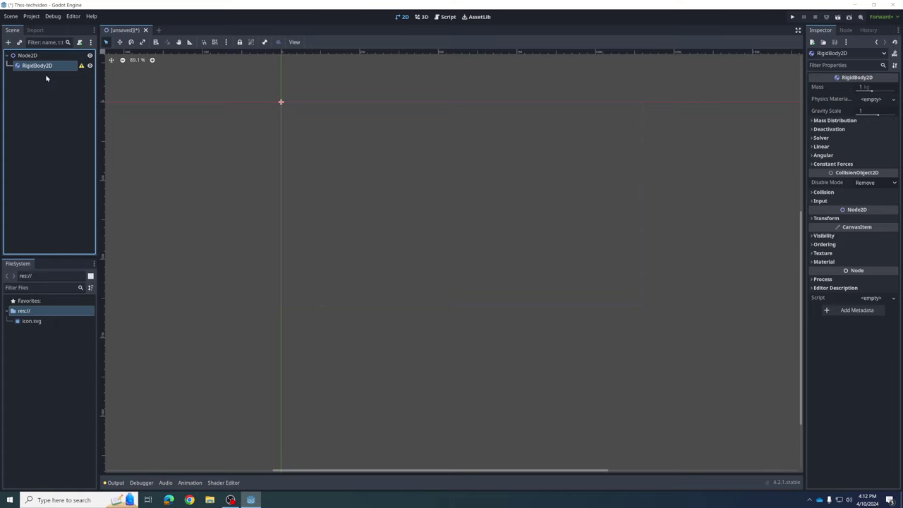
pyautogui.click(9, 43)
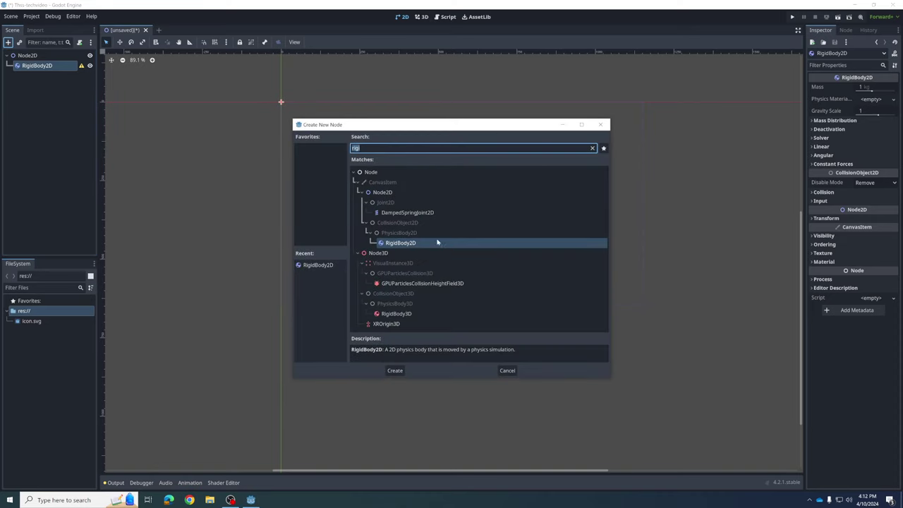
pyautogui.press('BackSpace')
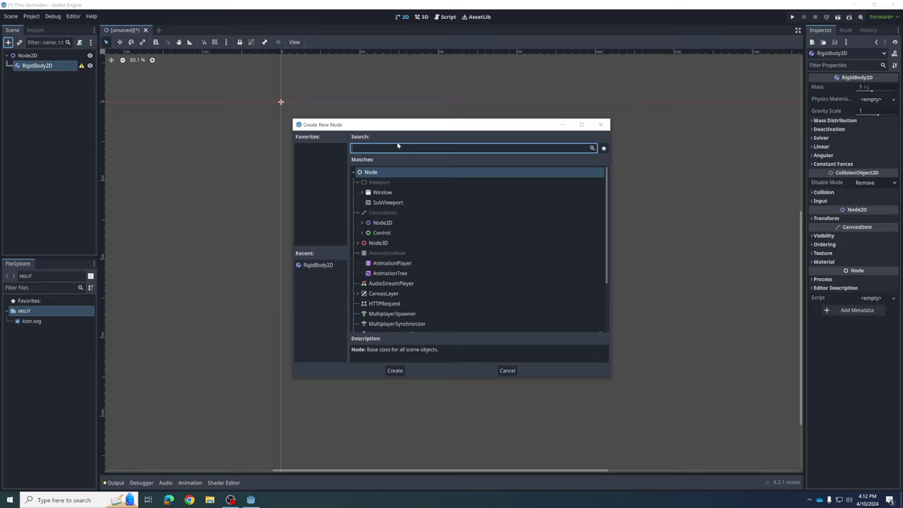
pyautogui.write('s')
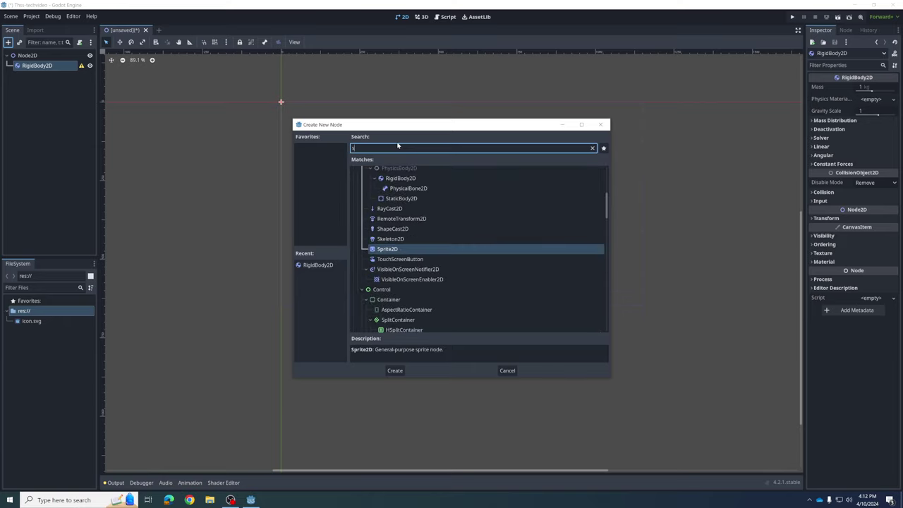
pyautogui.write('pri')
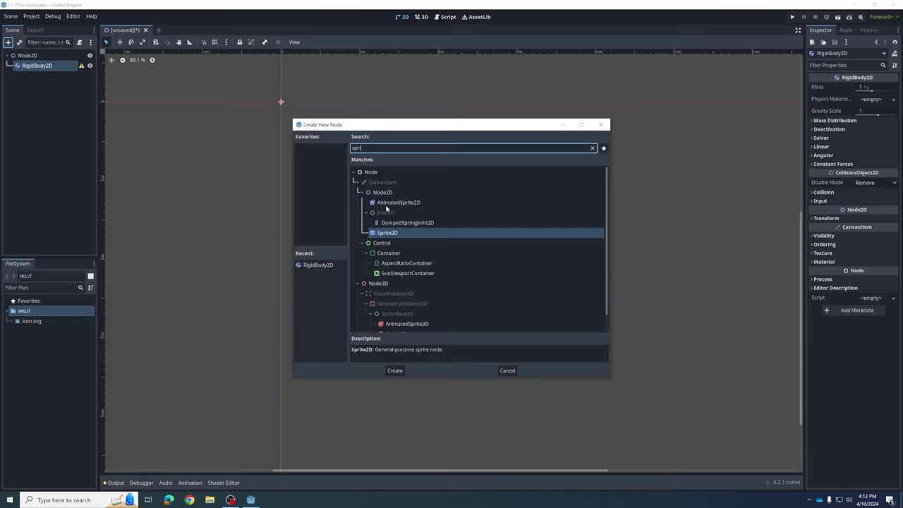
pyautogui.click(382, 234)
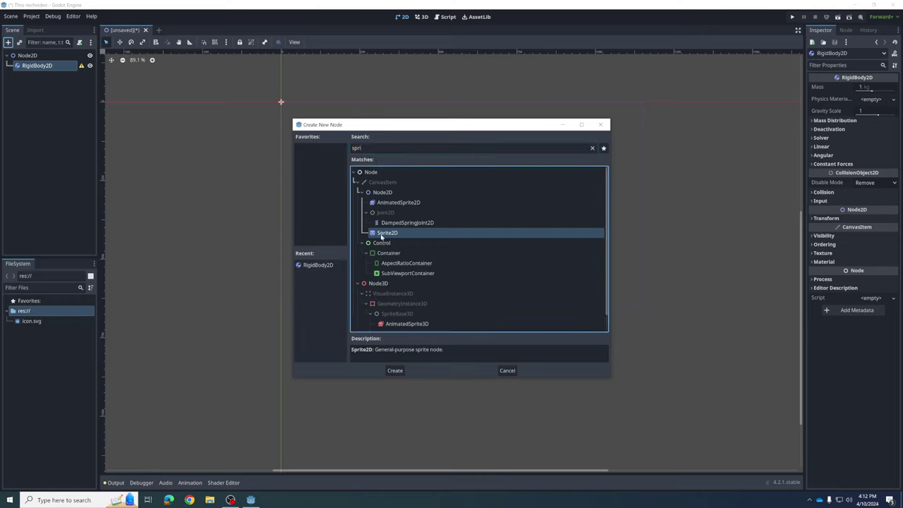
pyautogui.click(395, 370)
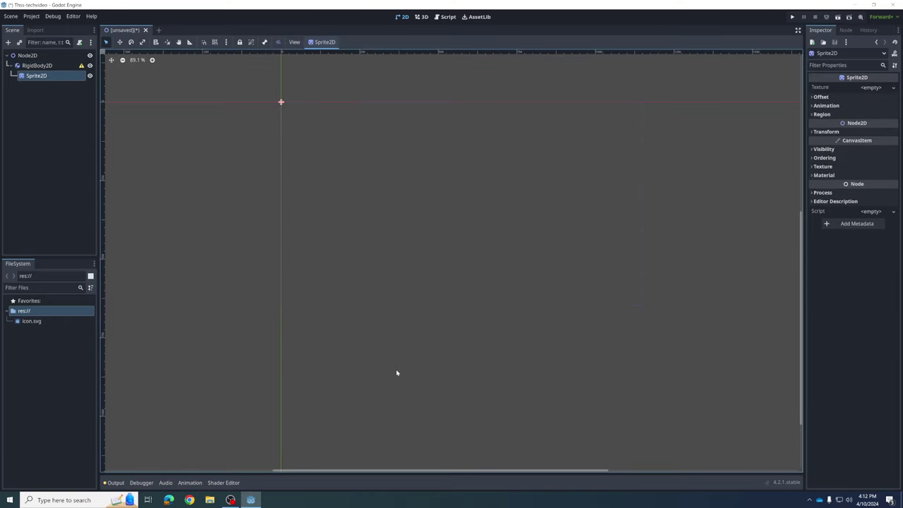
pyautogui.click(35, 65)
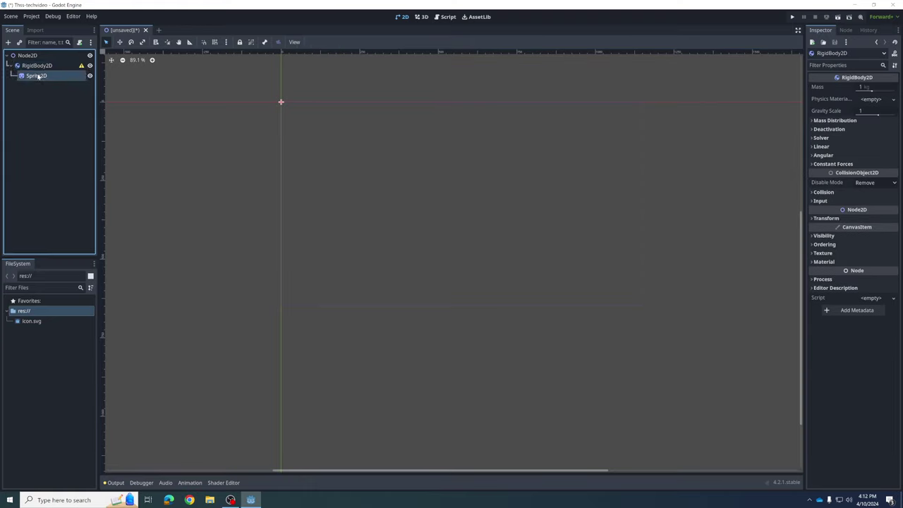
pyautogui.click(35, 65)
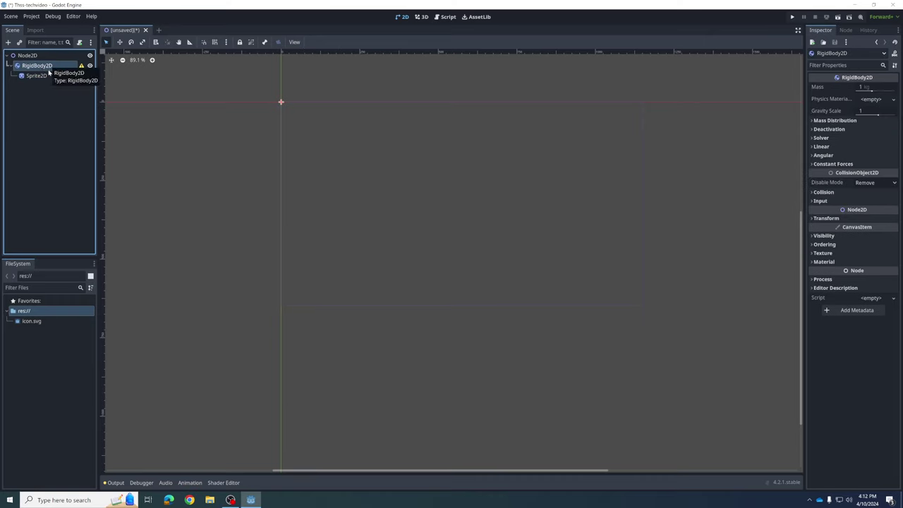
pyautogui.click(44, 75)
pyautogui.click(41, 67)
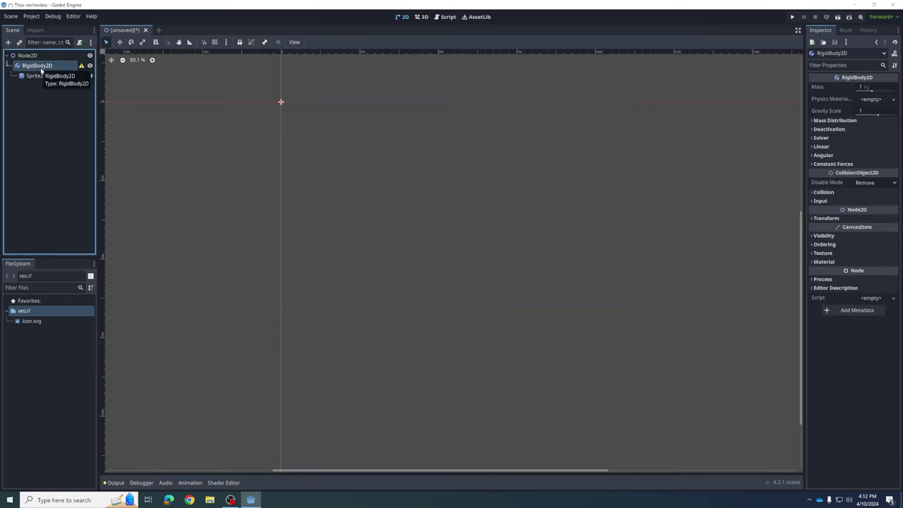
pyautogui.click(35, 75)
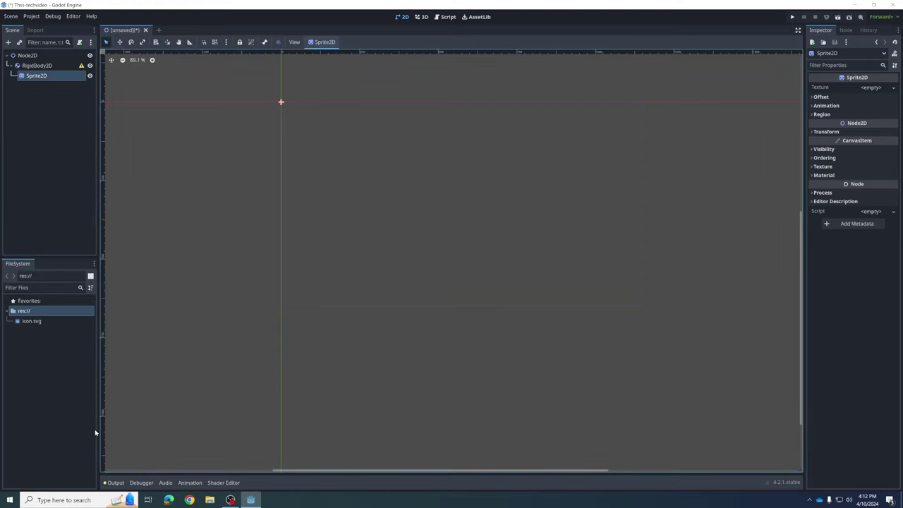
pyautogui.click(31, 322)
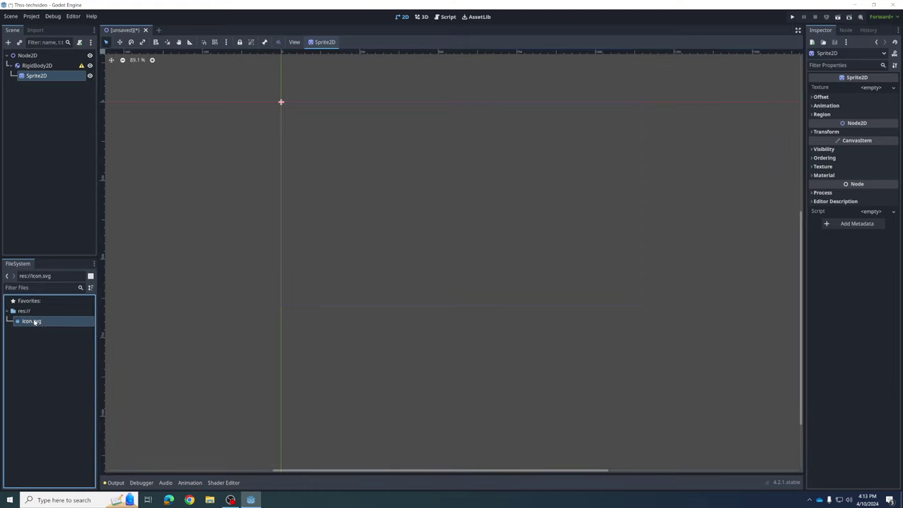
pyautogui.moveTo(36, 322)
pyautogui.click(37, 66)
pyautogui.click(35, 76)
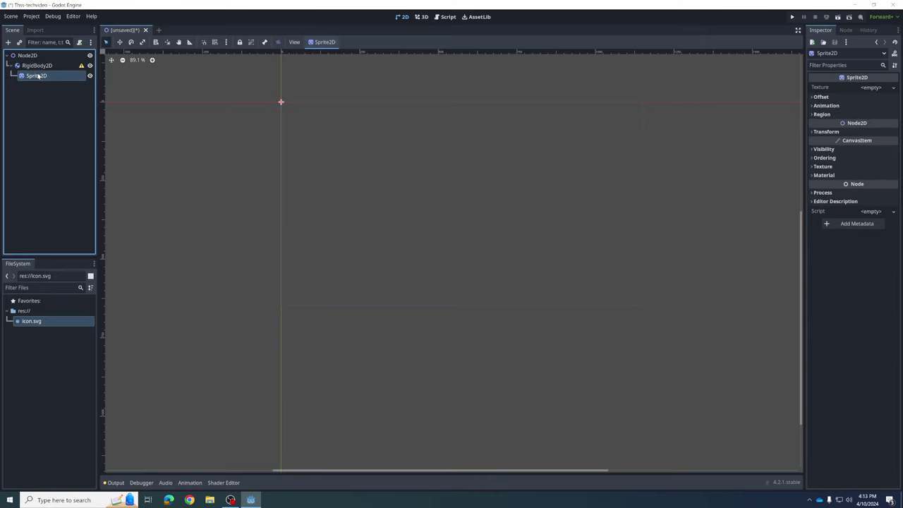
pyautogui.click(33, 68)
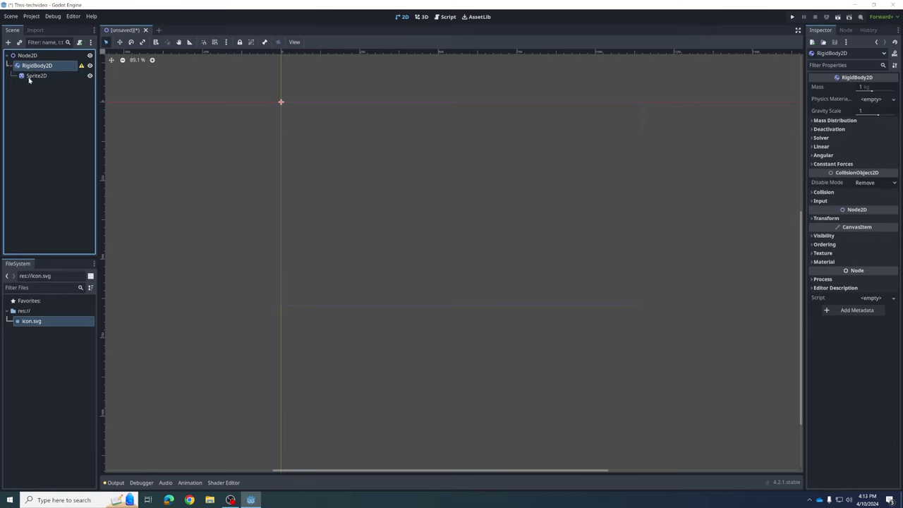
# Assign icon.svg from the project files as the Sprite2D's texture
pyautogui.click(29, 77)
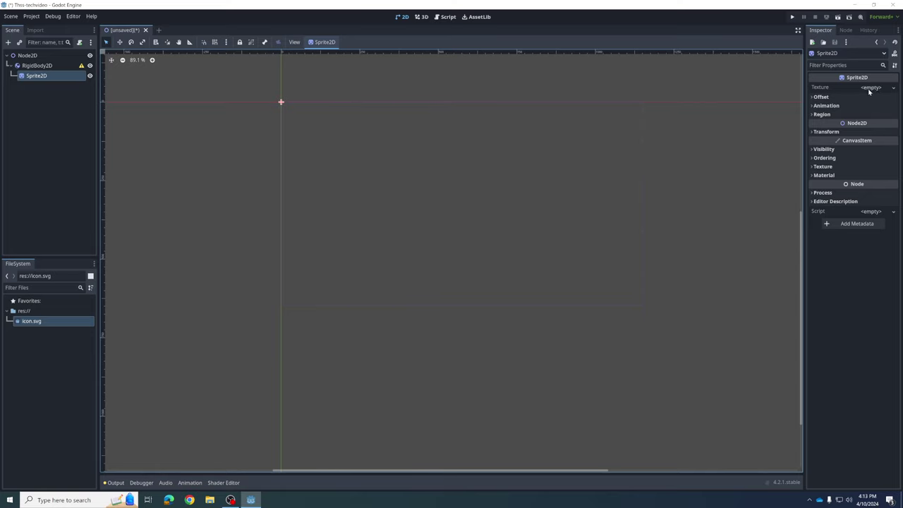
pyautogui.click(26, 322)
pyautogui.moveTo(26, 323); pyautogui.dragTo(867, 93)
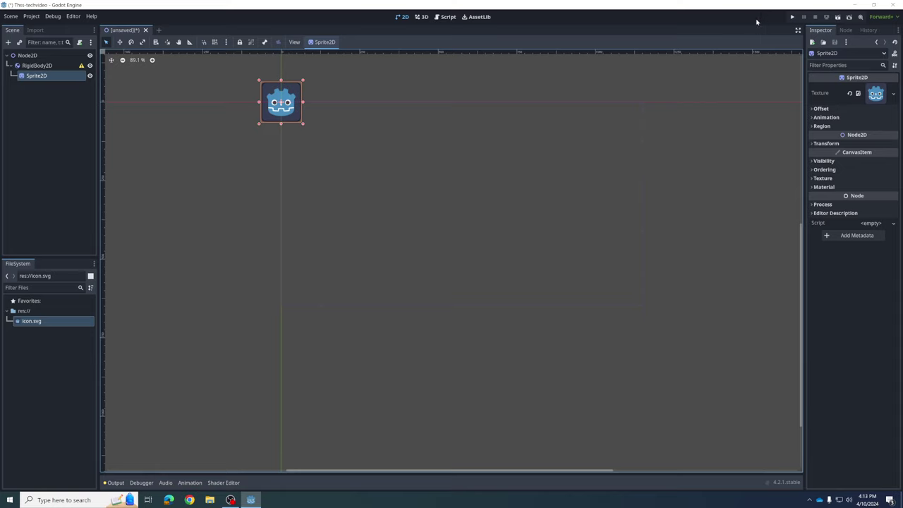
# Run the project with the current scene as main scene, saving it as node_2d.tscn, and close the game window
pyautogui.click(791, 17)
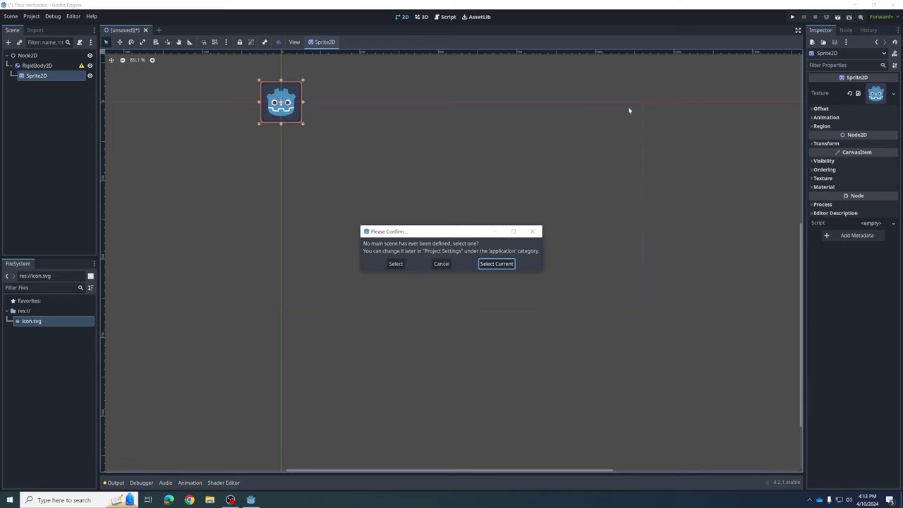
pyautogui.click(497, 264)
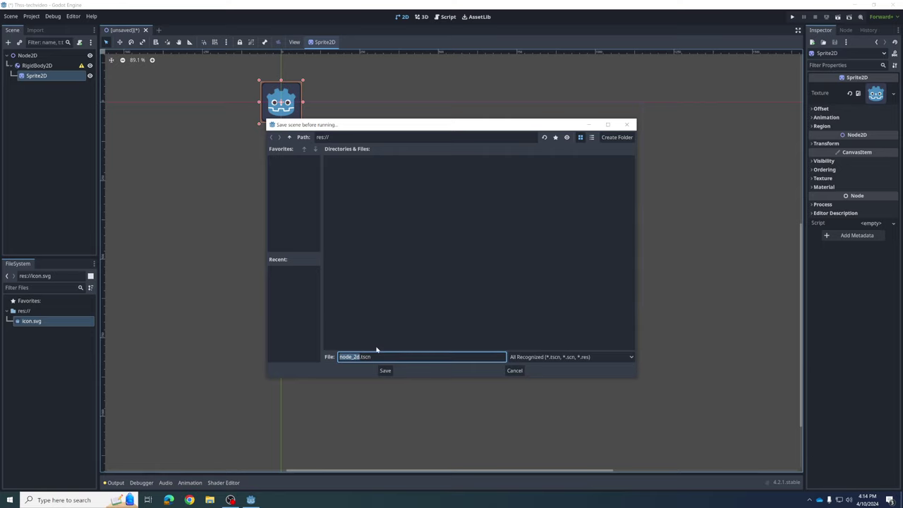
pyautogui.click(385, 370)
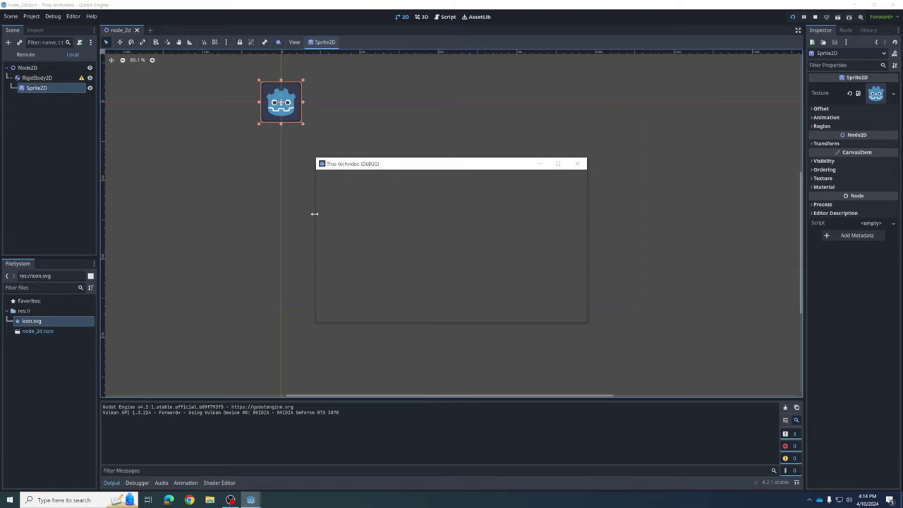
pyautogui.click(576, 164)
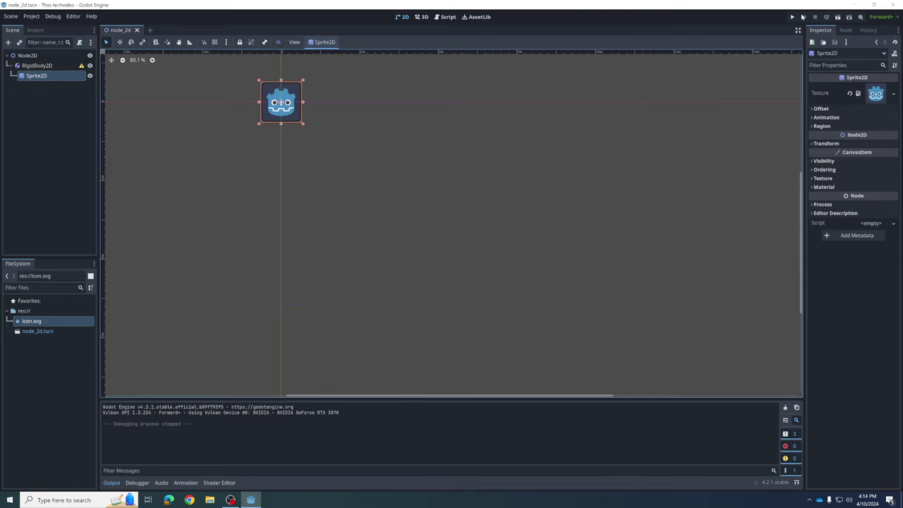
# Run the project two more times to watch how the sprite moves, closing the game window each time
pyautogui.click(793, 17)
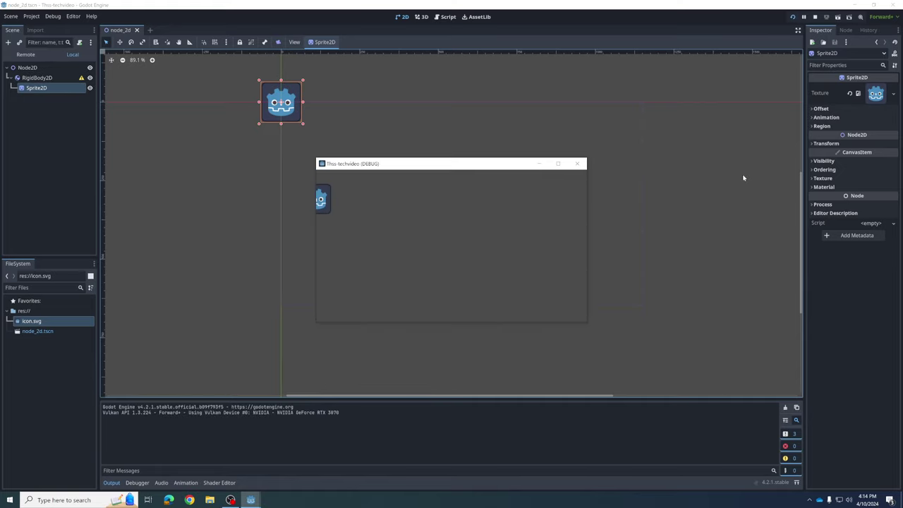
pyautogui.click(577, 163)
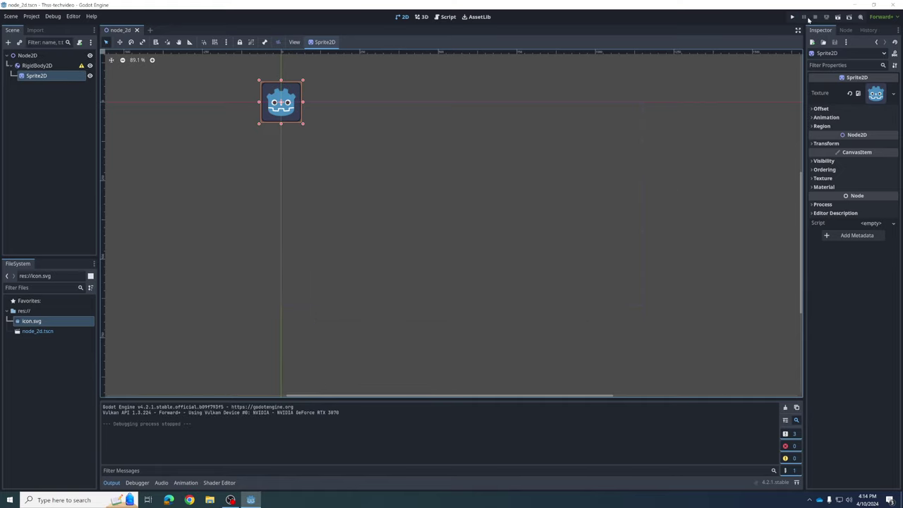
pyautogui.click(794, 16)
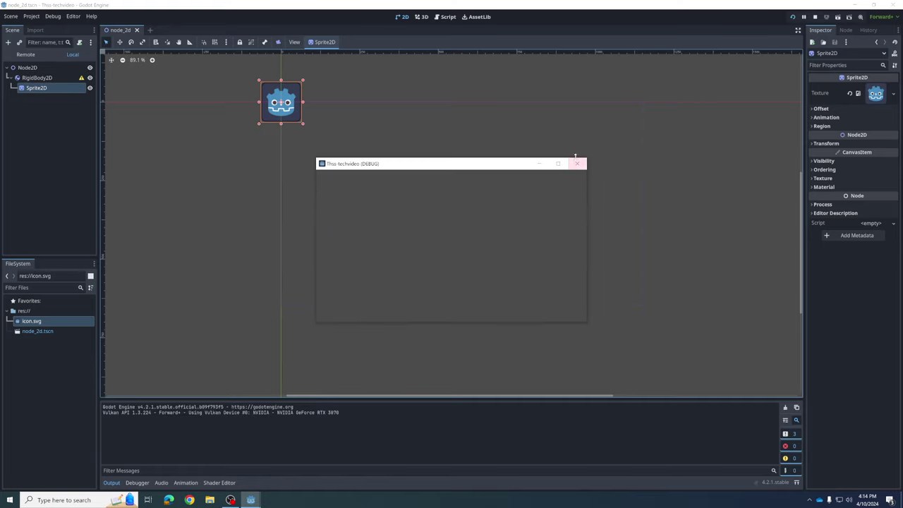
pyautogui.click(577, 164)
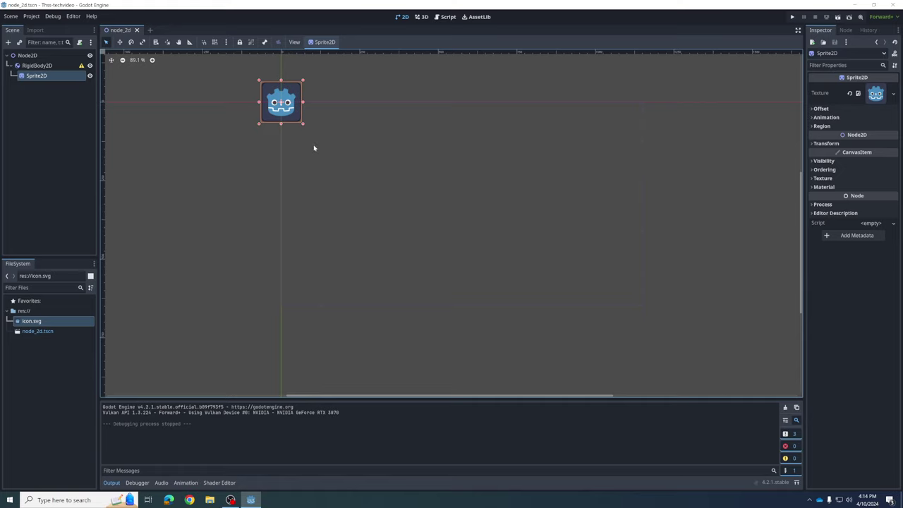
# Try moving only the Sprite2D to about (554, 291) in the viewport and undo the move
pyautogui.moveTo(289, 114); pyautogui.dragTo(456, 199)
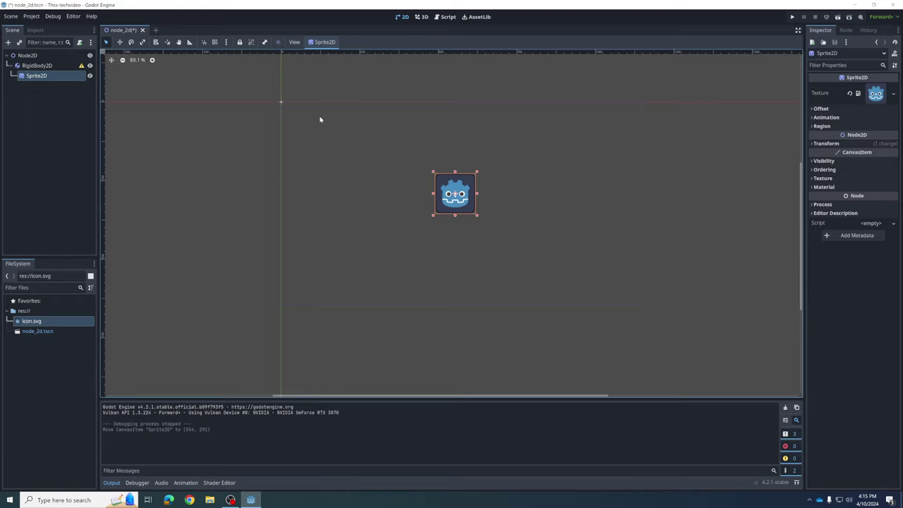
pyautogui.click(29, 65)
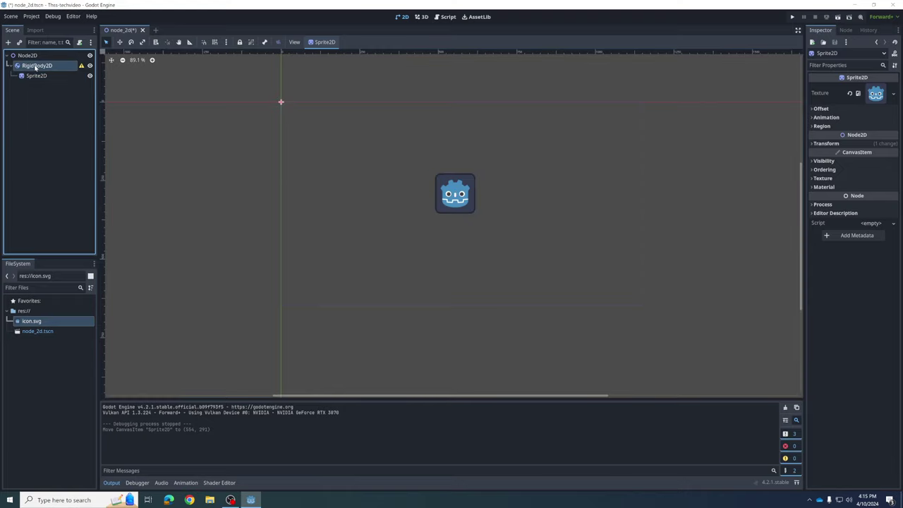
pyautogui.click(34, 76)
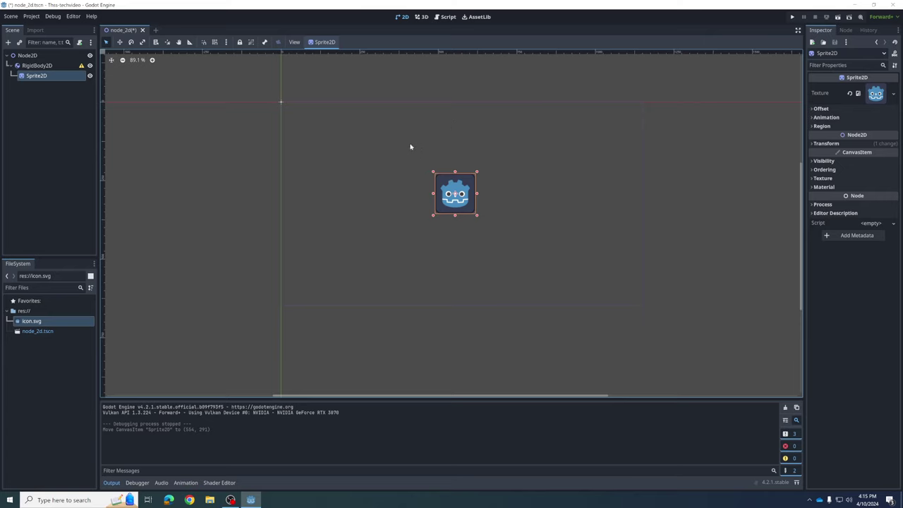
pyautogui.hotkey('ctrl', 'z')
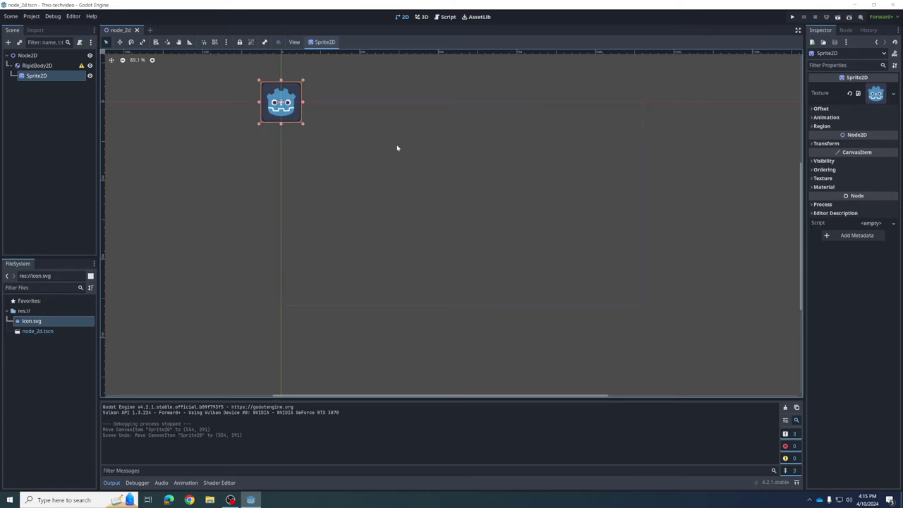
# Try moving the RigidBody2D by its icon in the viewport to about (544, 307) and undo the move
pyautogui.click(37, 65)
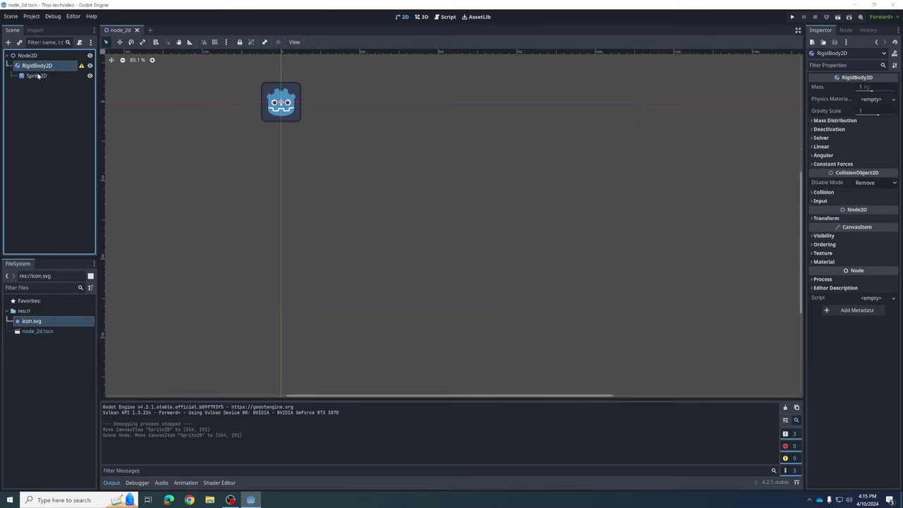
pyautogui.moveTo(282, 98); pyautogui.dragTo(453, 199)
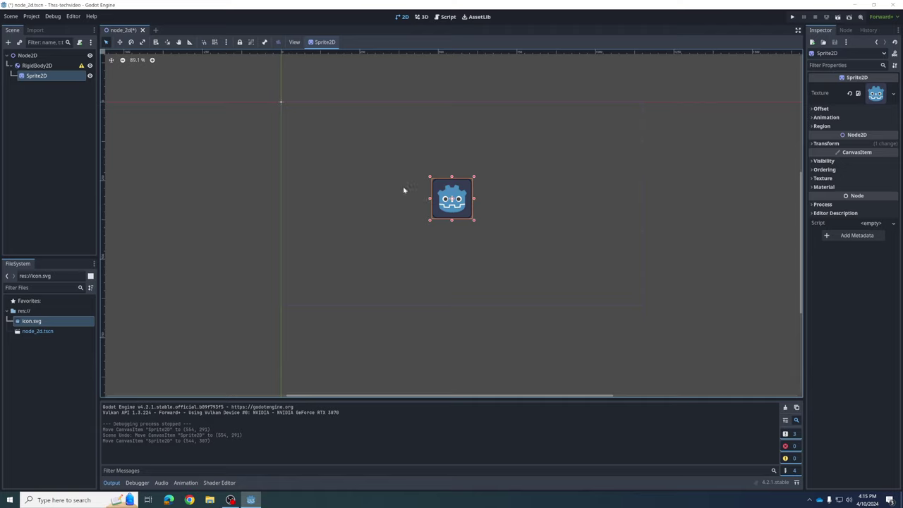
pyautogui.hotkey('ctrl', 'z')
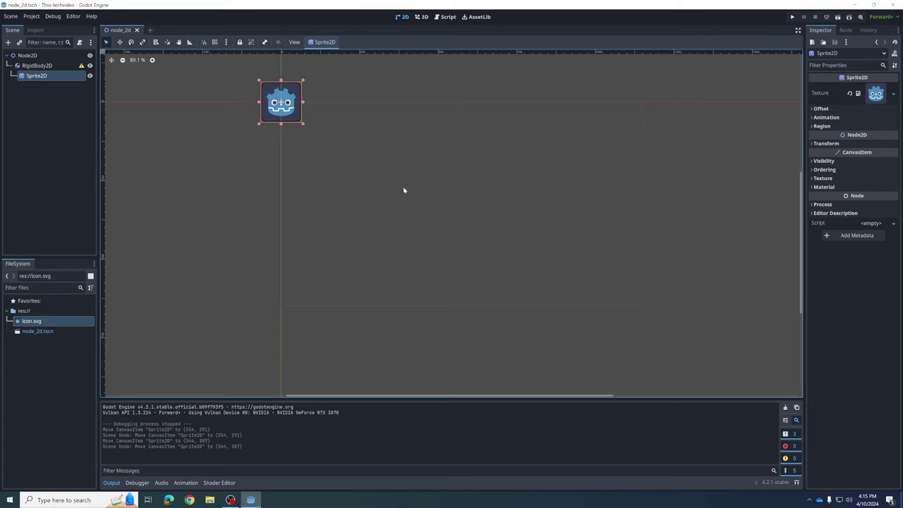
# Group the RigidBody2D with its child sprite and move the group to about (560, 299) in the viewport
pyautogui.click(31, 64)
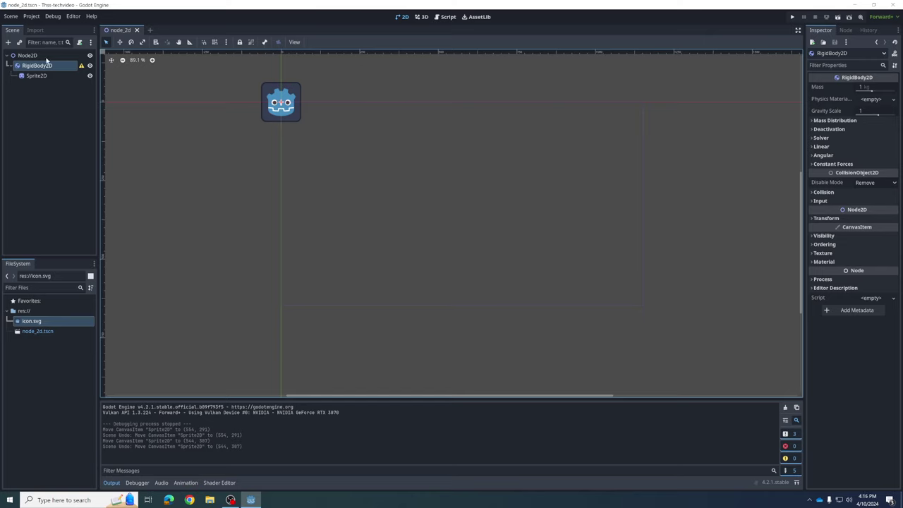
pyautogui.click(252, 43)
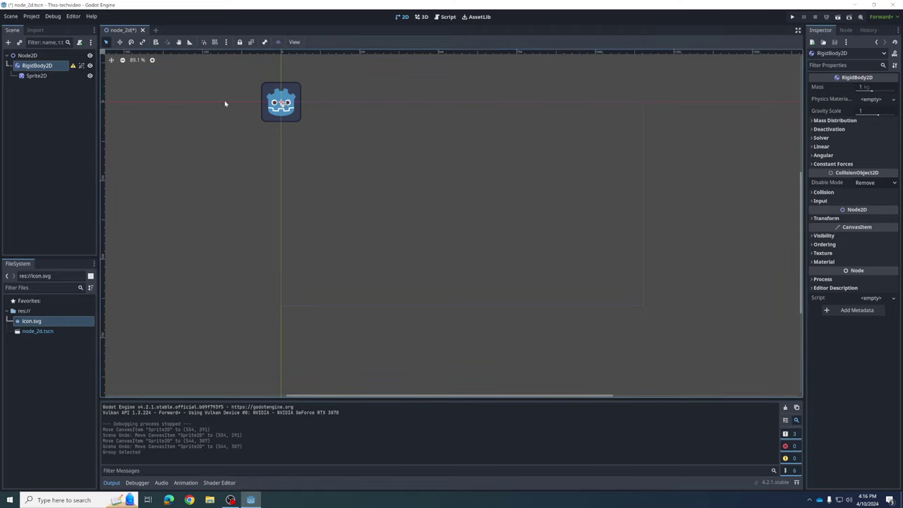
pyautogui.moveTo(281, 103); pyautogui.dragTo(457, 197)
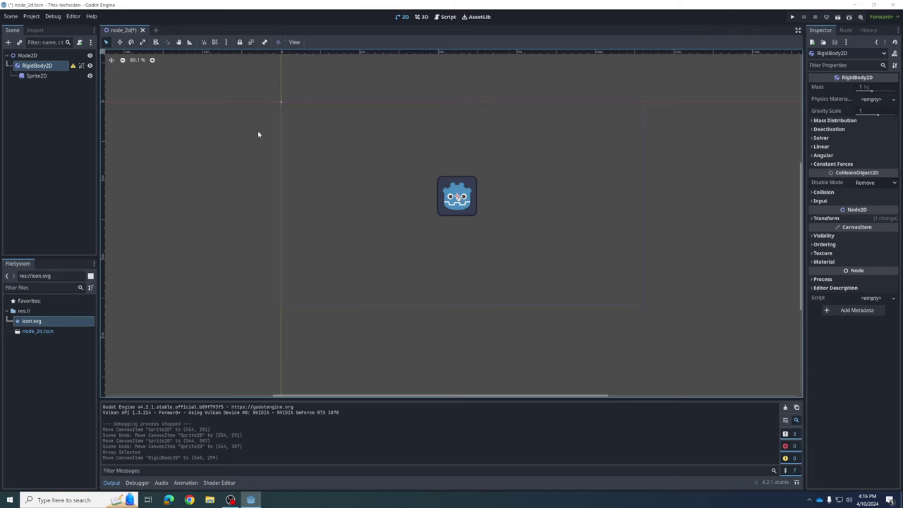
# Run the project before and after moving the RigidBody2D up to about (547, -80), closing the game window each time
pyautogui.click(792, 17)
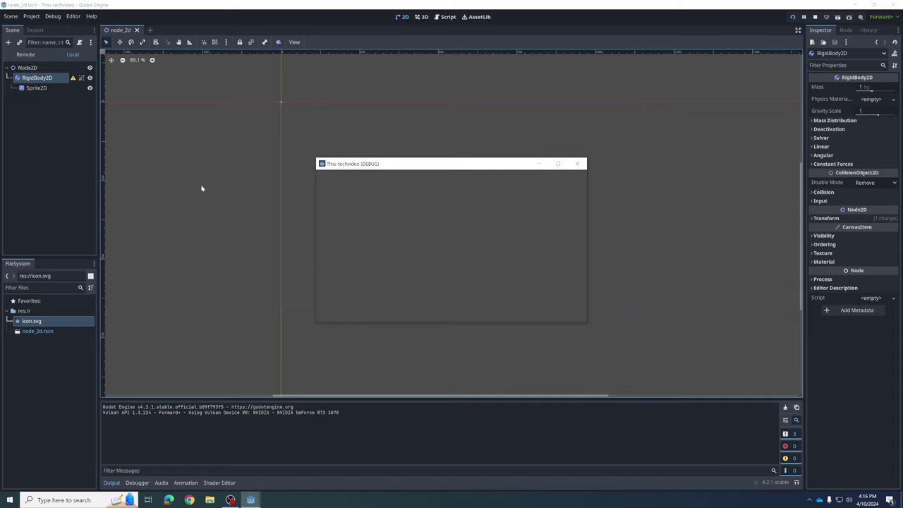
pyautogui.click(578, 163)
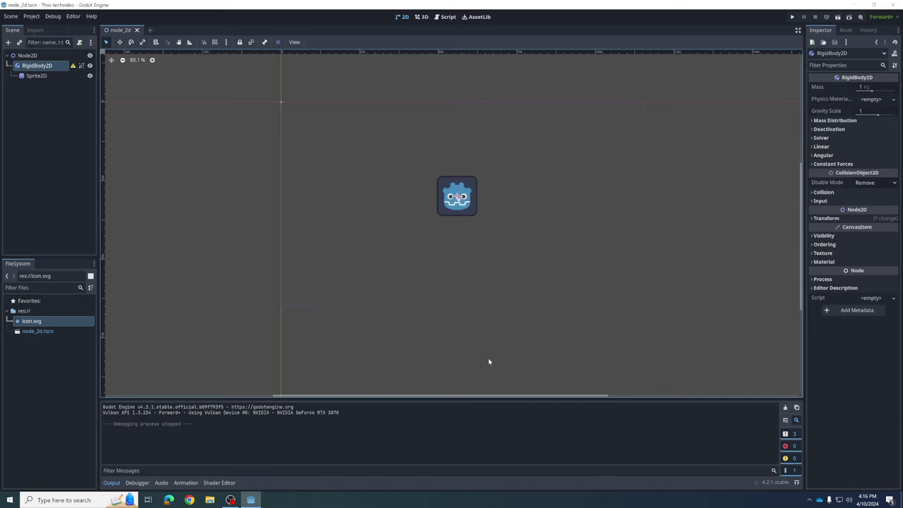
pyautogui.moveTo(459, 207); pyautogui.dragTo(455, 90)
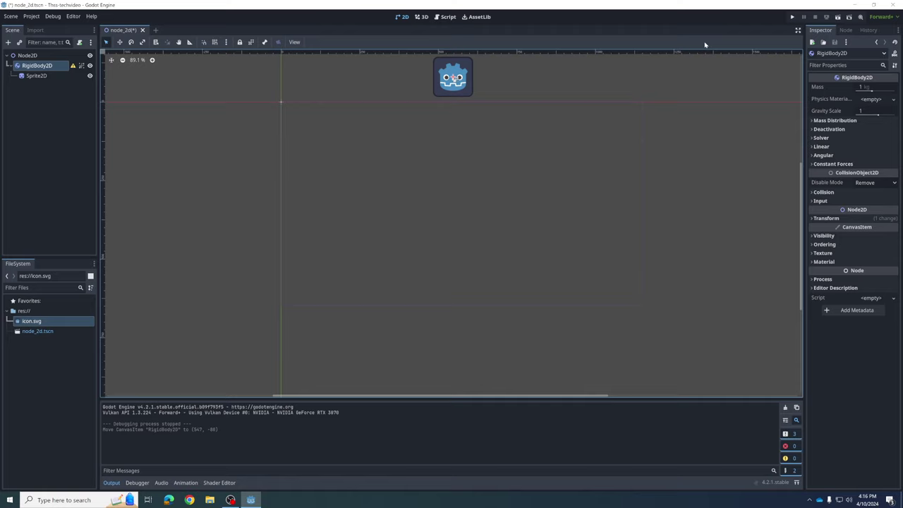
pyautogui.click(791, 17)
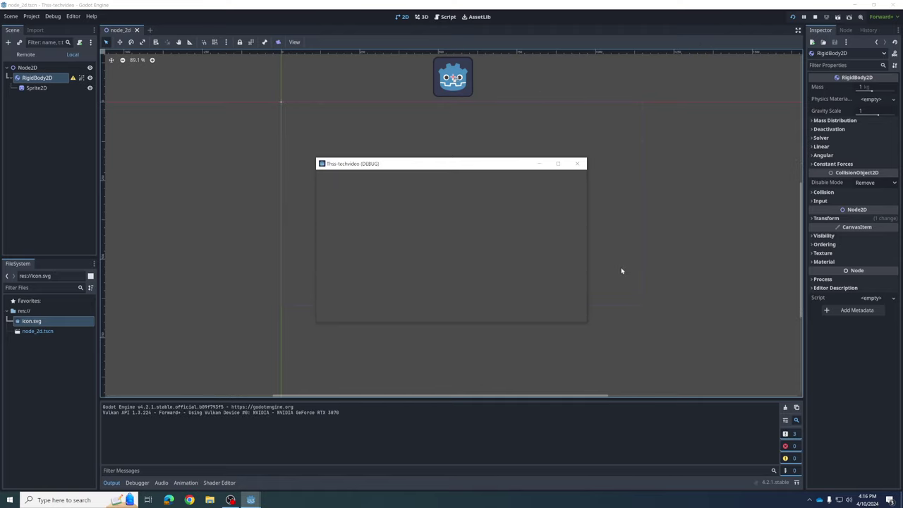
pyautogui.click(577, 163)
# Move the grouped RigidBody2D down to about (553, 163), inside the game screen area
pyautogui.moveTo(452, 70); pyautogui.dragTo(456, 144)
pyautogui.click(599, 194)
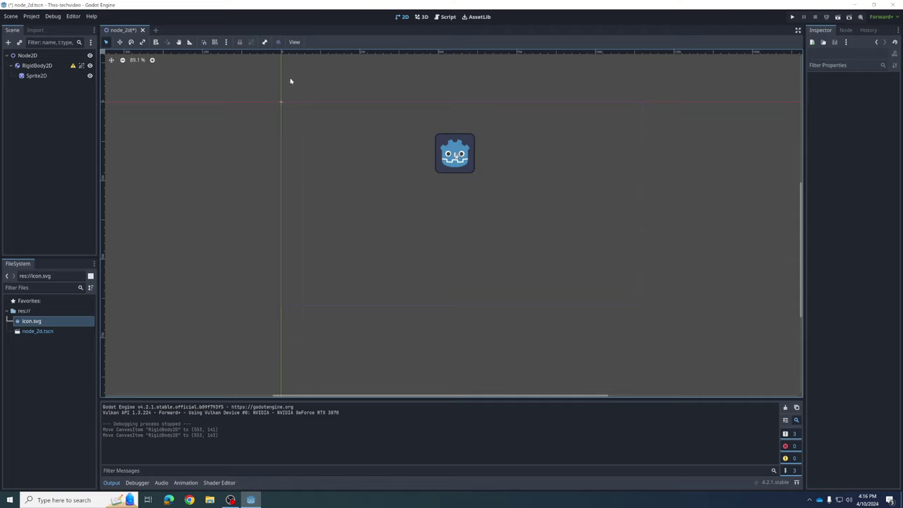
pyautogui.click(460, 170)
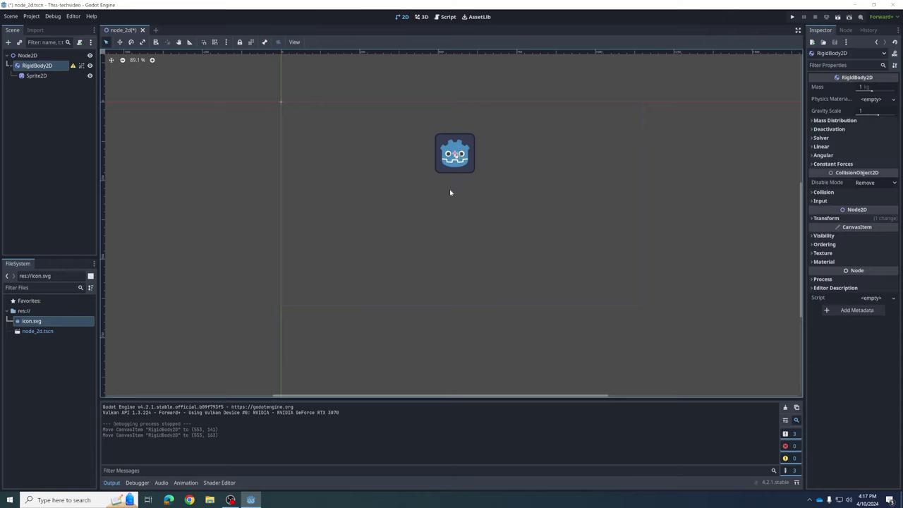
# Clear the icon texture from the Sprite2D
pyautogui.click(28, 77)
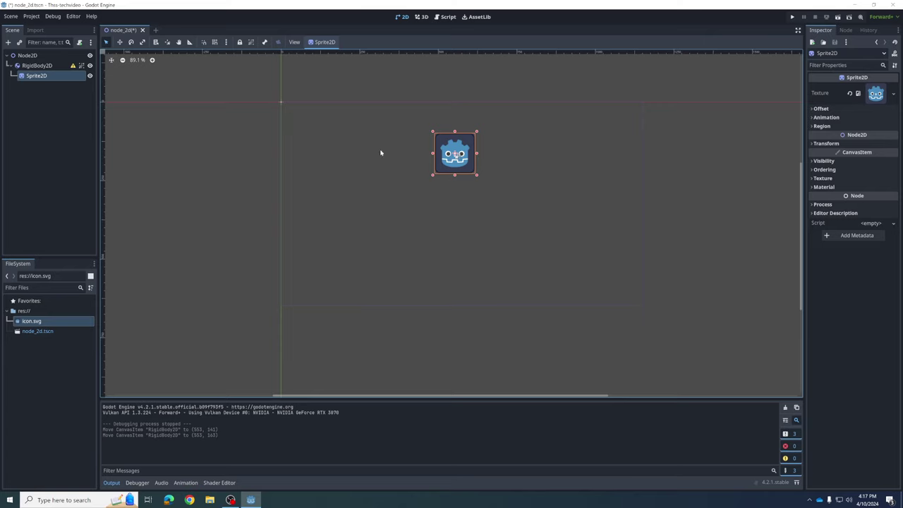
pyautogui.click(851, 92)
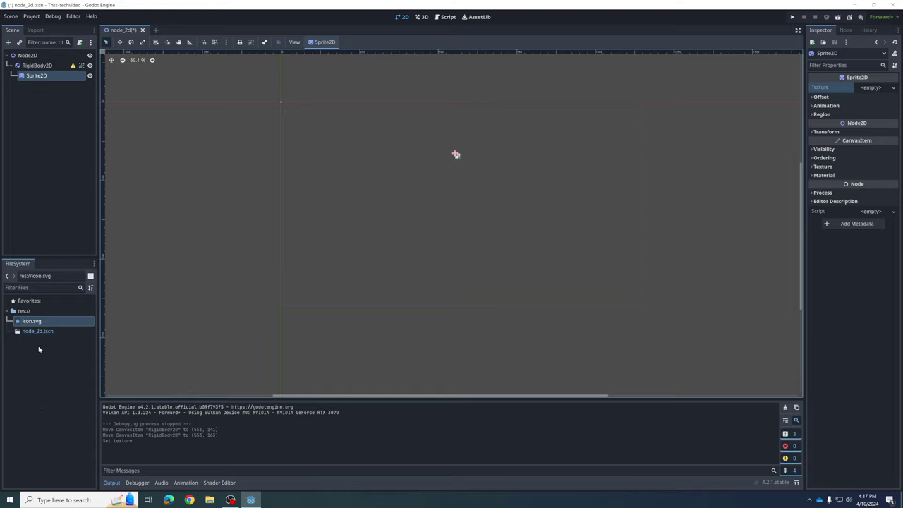
# Create a new folder named Art in the project's res:// directory
pyautogui.rightClick(40, 371)
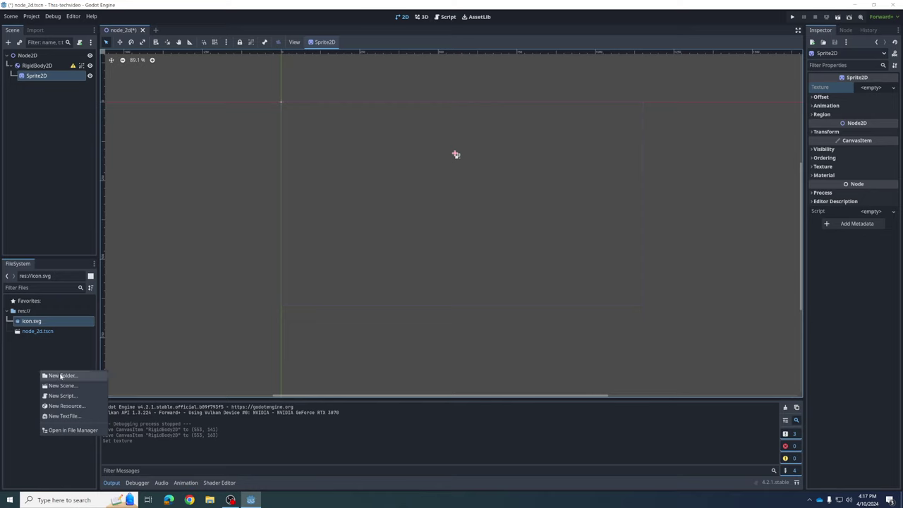
pyautogui.click(57, 375)
pyautogui.write('Art')
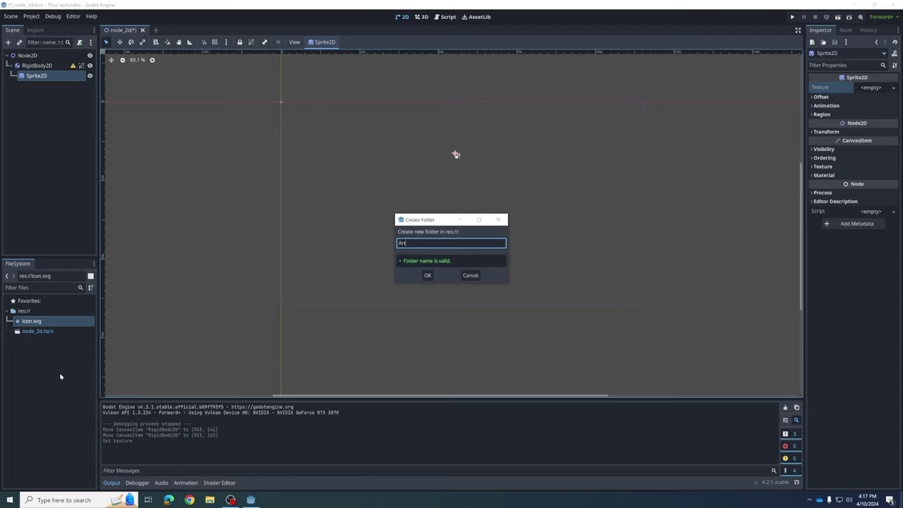
pyautogui.click(427, 275)
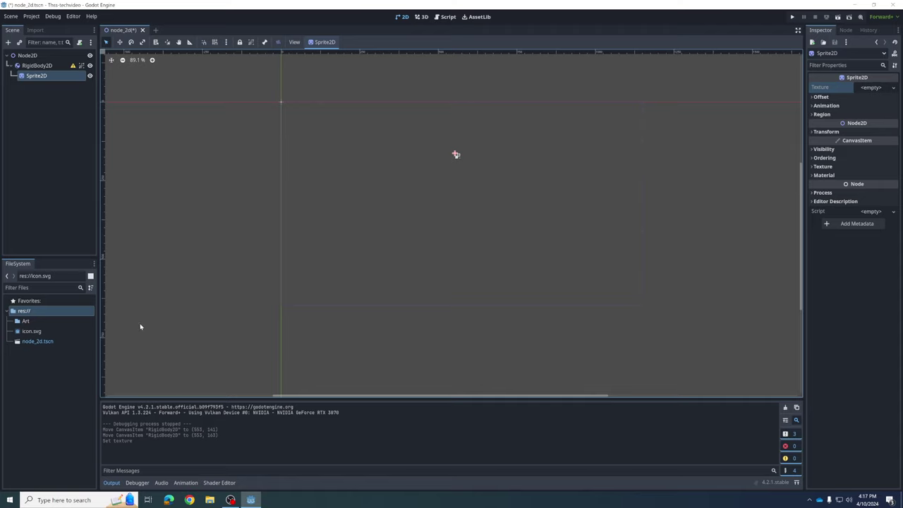
# Switch to File Explorer, open ! Assets > Godot > Godot Training on the Tech_NewNAS (K:) drive, and show its files as thumbnails
pyautogui.press('super+e')
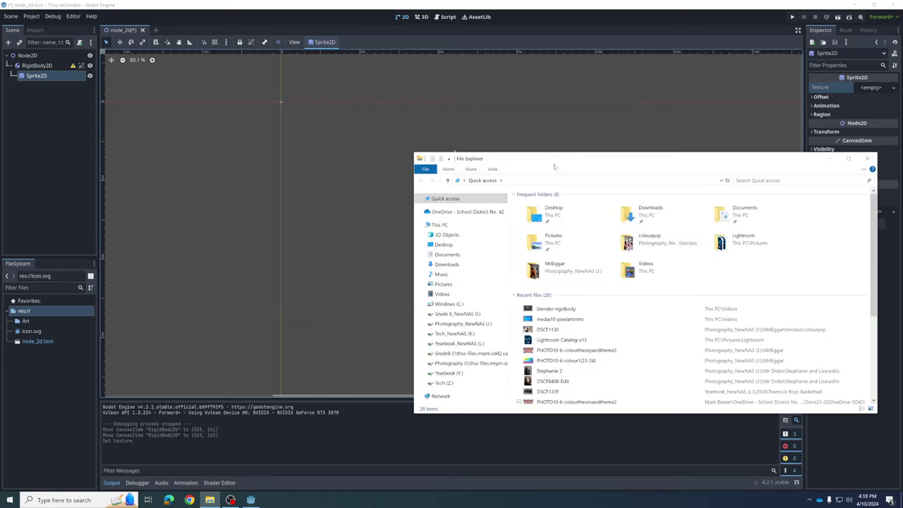
pyautogui.moveTo(557, 160); pyautogui.dragTo(509, 133)
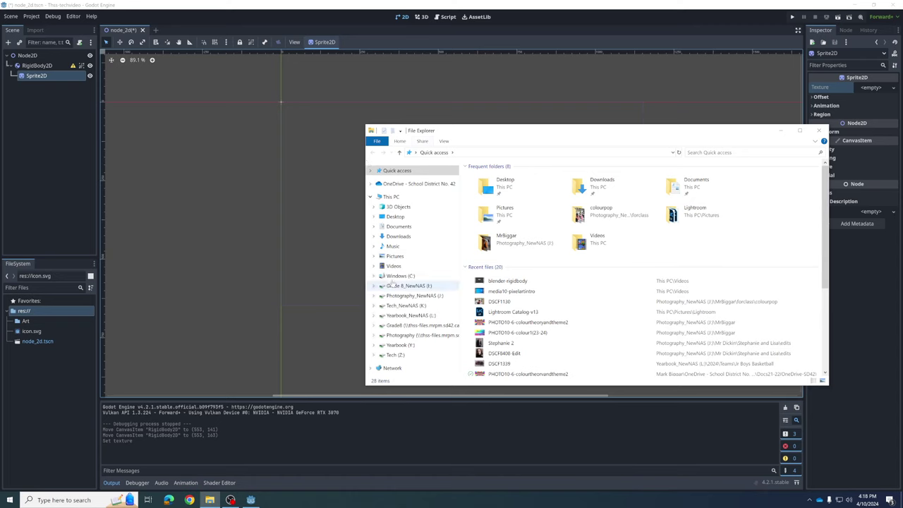
pyautogui.click(391, 196)
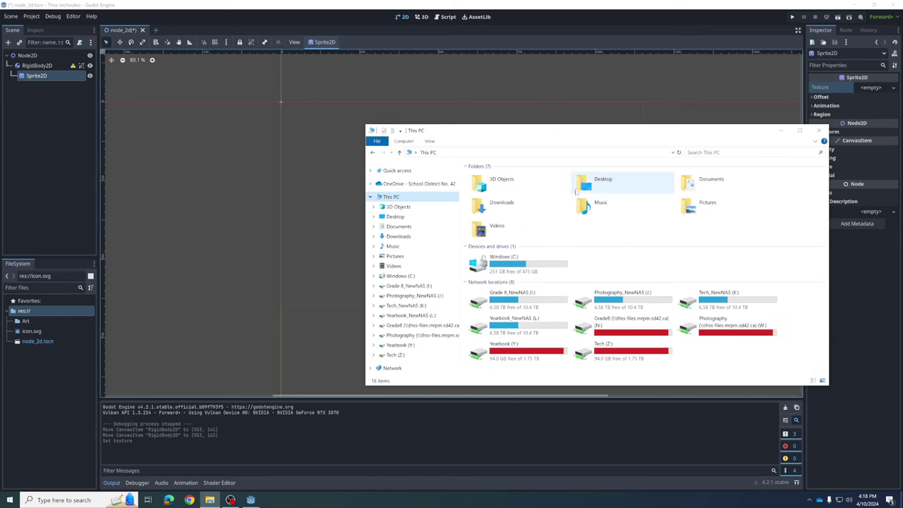
pyautogui.doubleClick(717, 299)
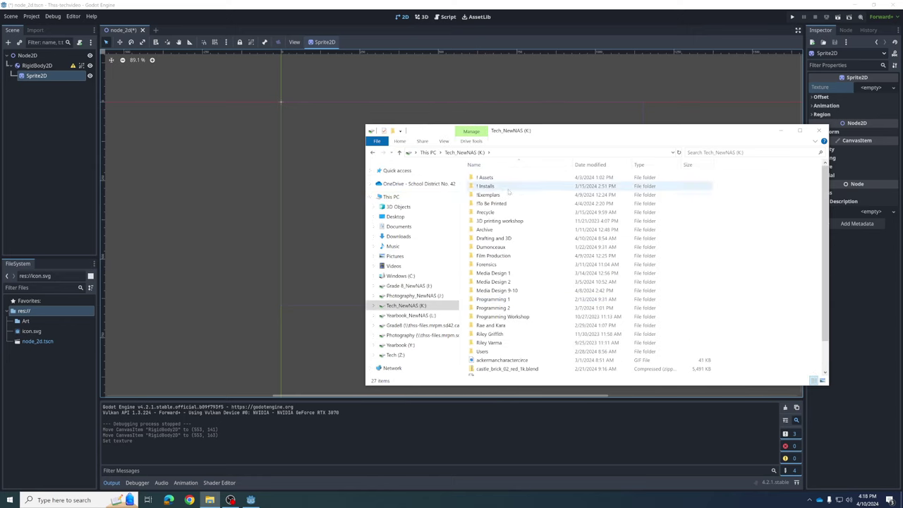
pyautogui.doubleClick(480, 178)
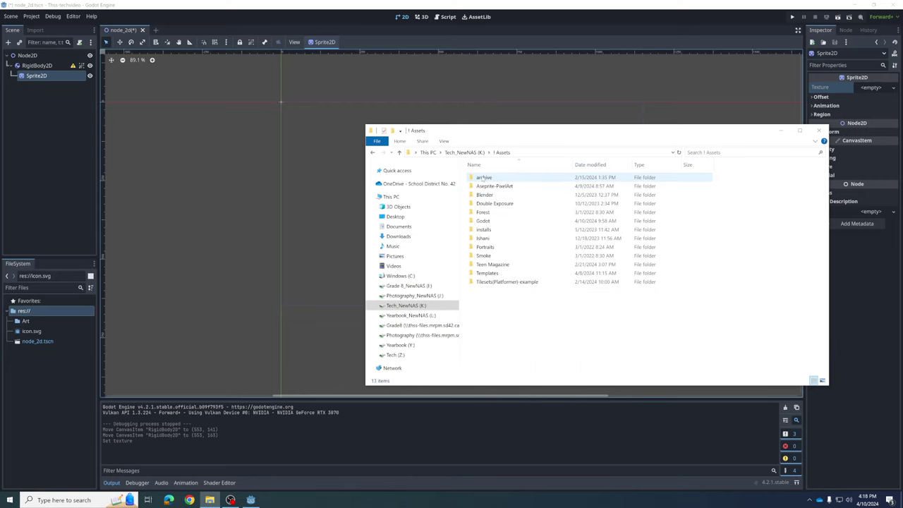
pyautogui.doubleClick(492, 221)
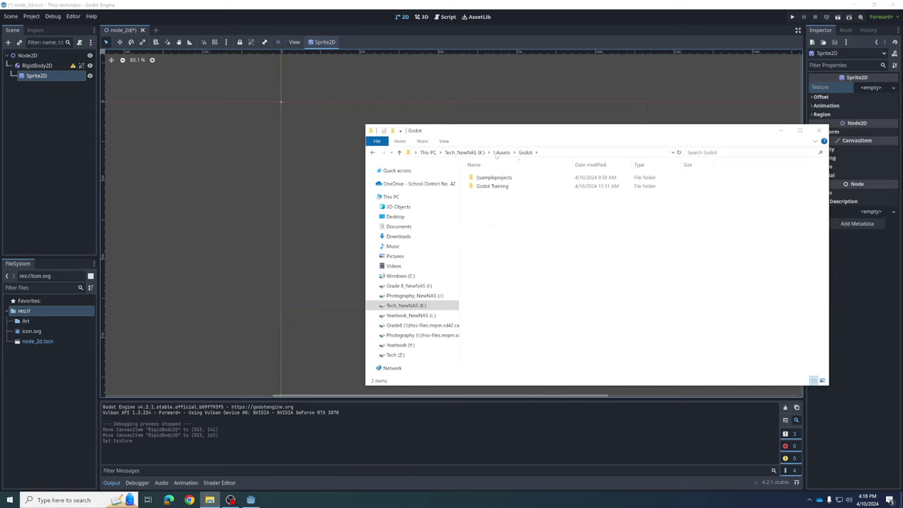
pyautogui.doubleClick(490, 187)
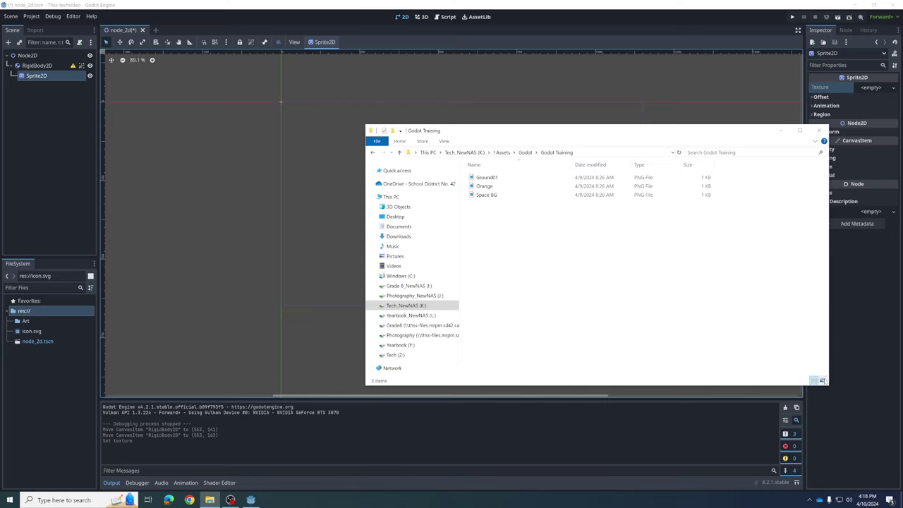
pyautogui.click(822, 380)
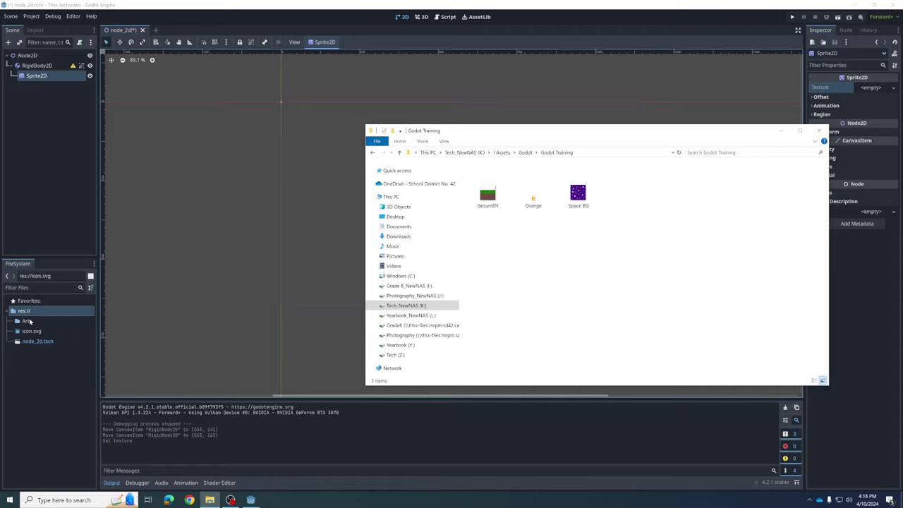
# Import the Ground01, Orange and Space BG images from File Explorer into Godot's Art folder and expand that folder
pyautogui.click(40, 372)
pyautogui.click(21, 321)
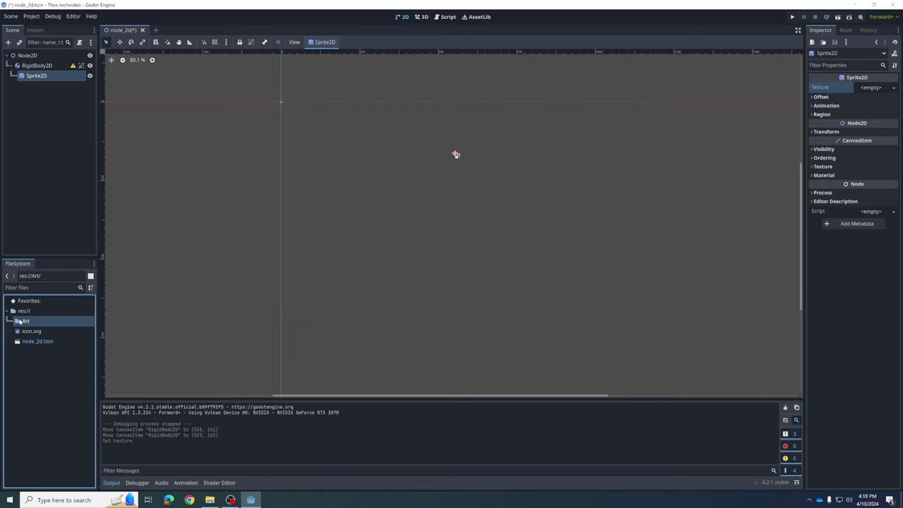
pyautogui.click(210, 499)
pyautogui.moveTo(578, 194); pyautogui.dragTo(26, 321)
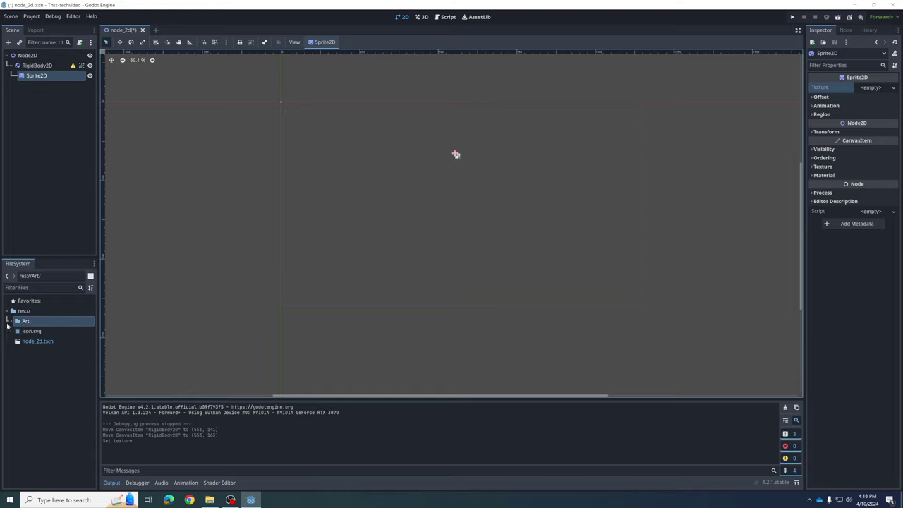
pyautogui.click(9, 321)
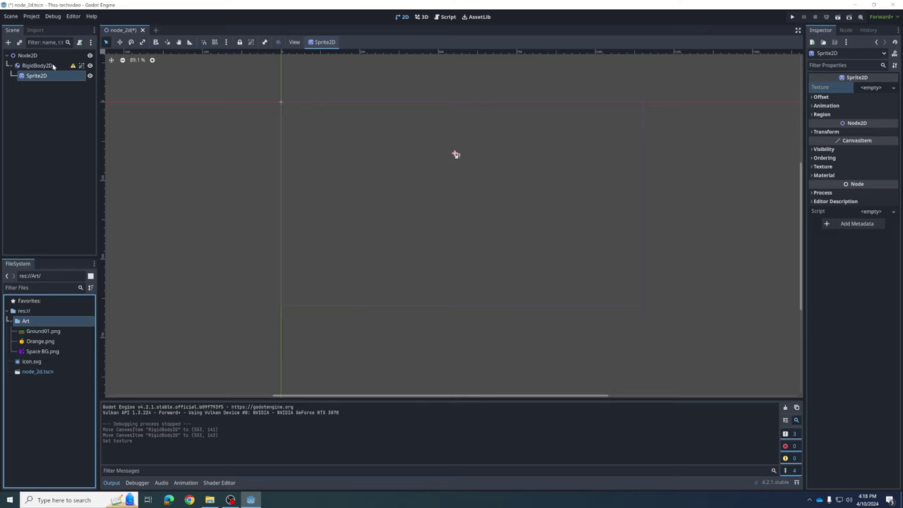
# Assign Orange.png from the Art folder as the Sprite2D's texture, run the project to test it, and close the game window
pyautogui.click(53, 66)
pyautogui.click(53, 75)
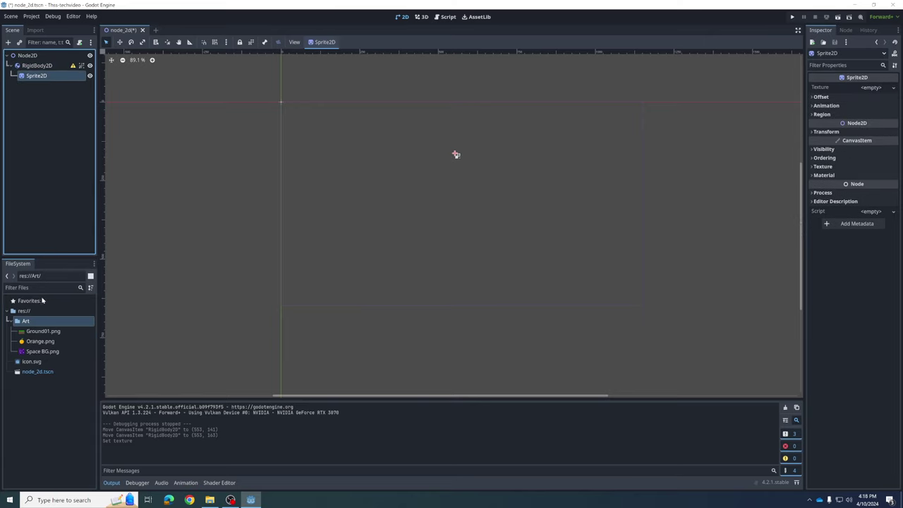
pyautogui.moveTo(40, 342); pyautogui.dragTo(877, 90)
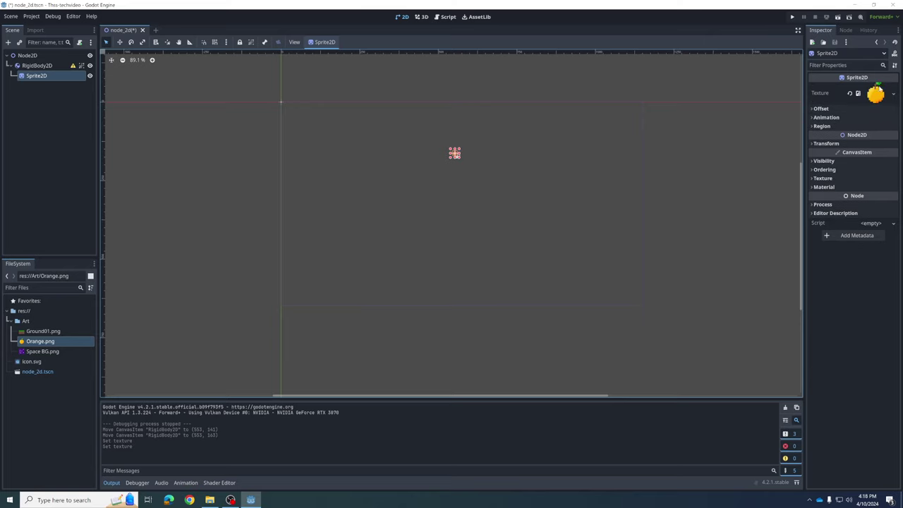
pyautogui.click(793, 17)
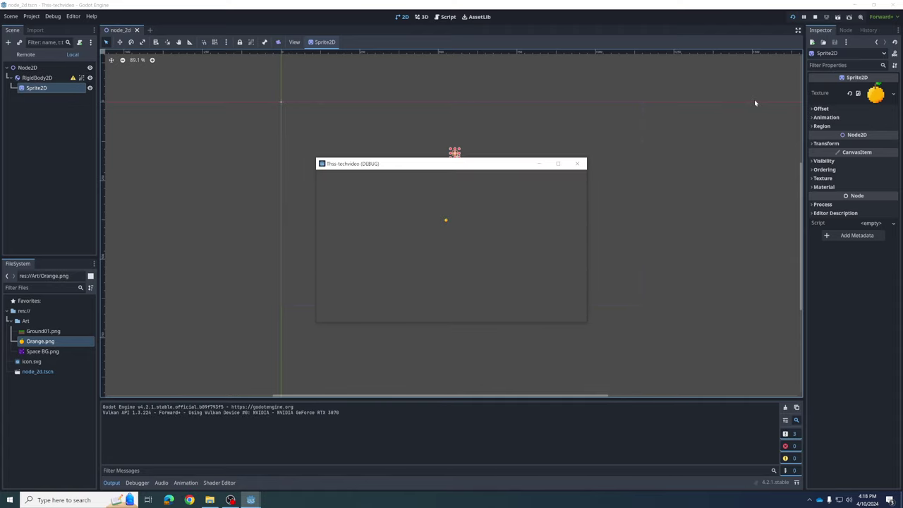
pyautogui.click(577, 164)
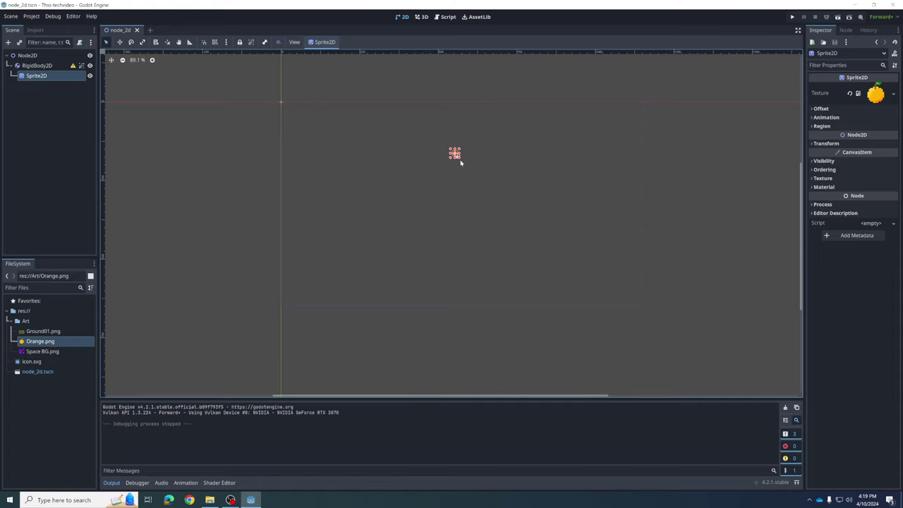
# Scale the orange Sprite2D up to about (6.13, 5.94) and move the RigidBody2D to about (537, 147)
pyautogui.moveTo(461, 159)
pyautogui.mouseDown()
pyautogui.moveTo(487, 184)
pyautogui.moveTo(450, 149)
pyautogui.moveTo(460, 163)
pyautogui.mouseUp()
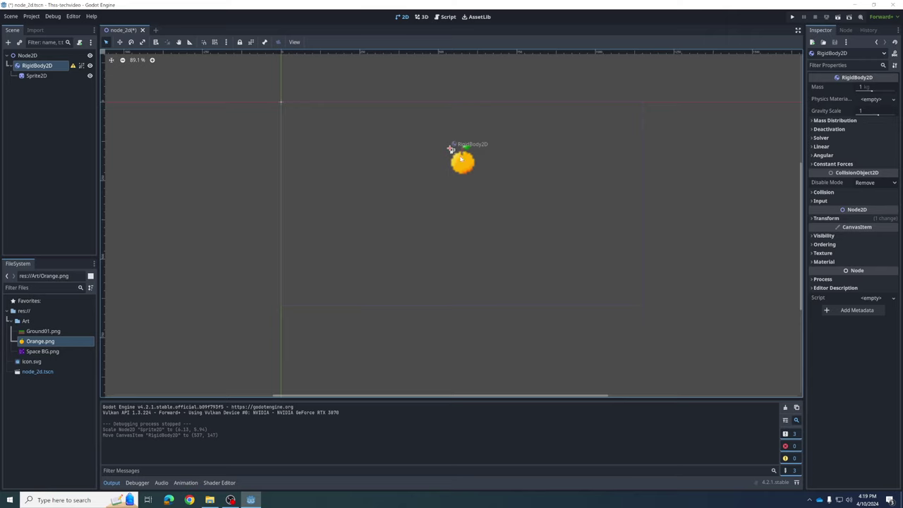
# Set the orange Sprite2D's texture filter to Nearest
pyautogui.click(36, 76)
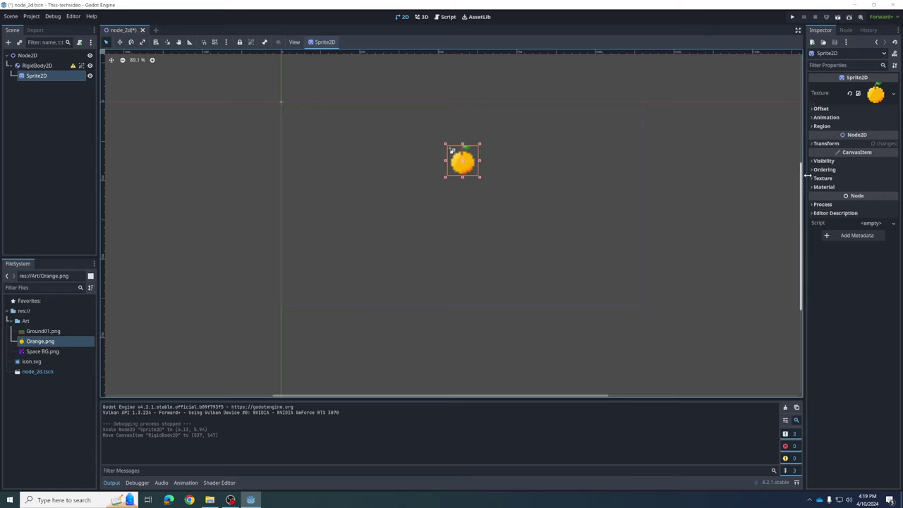
pyautogui.click(818, 178)
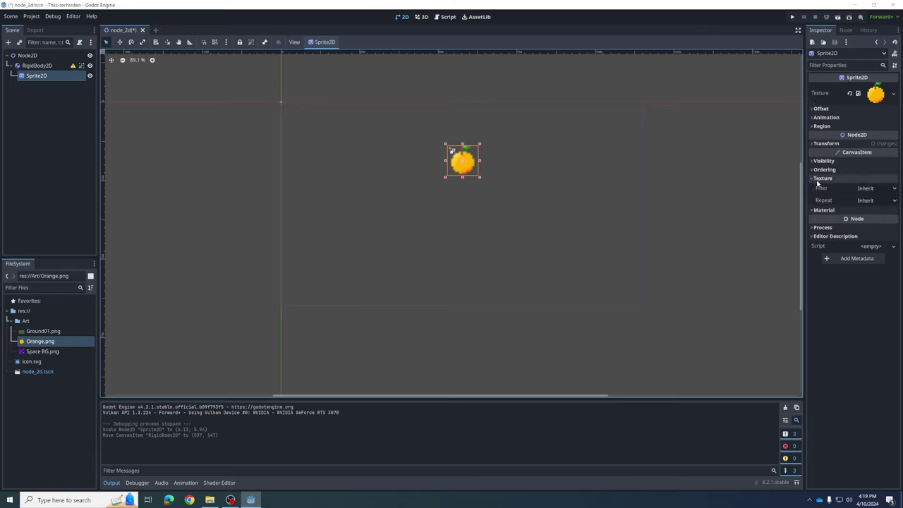
pyautogui.click(876, 188)
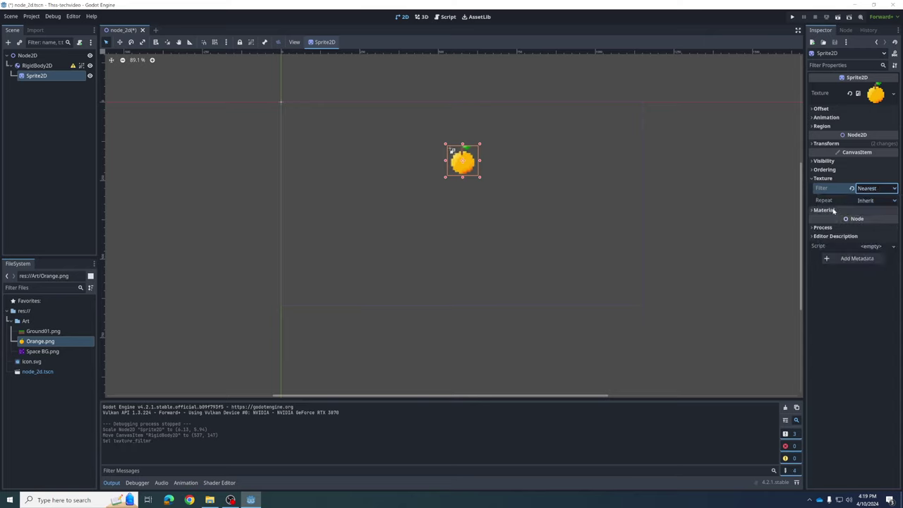
pyautogui.click(832, 209)
# Move the orange RigidBody2D slightly up and to the left, test-run the project, and close the game window
pyautogui.moveTo(463, 170); pyautogui.dragTo(451, 165)
pyautogui.click(791, 16)
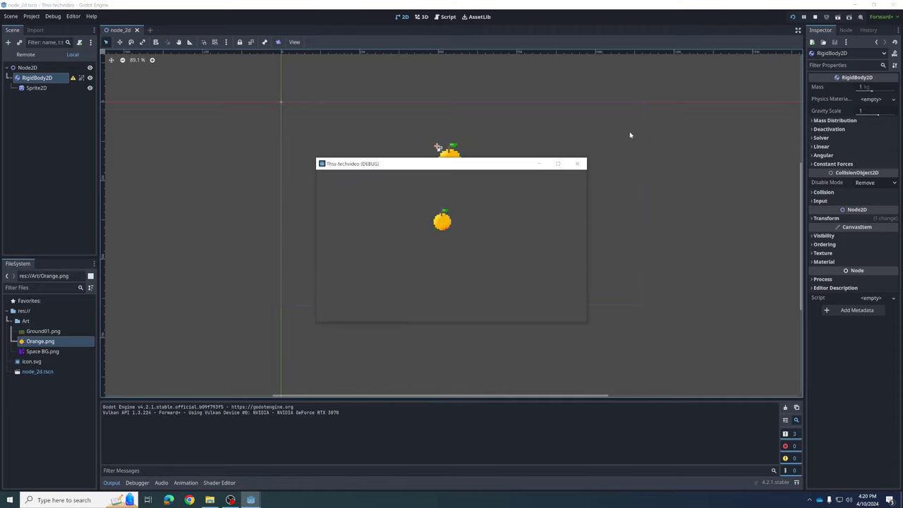
pyautogui.click(581, 168)
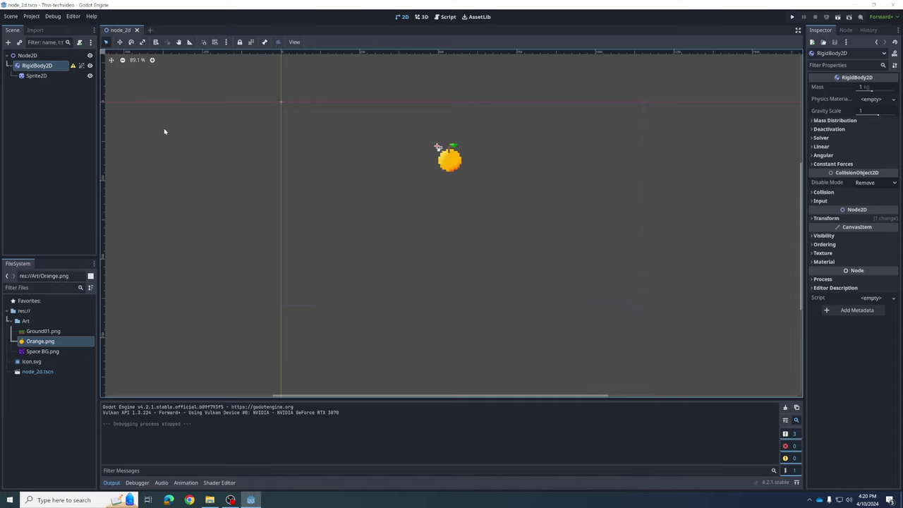
pyautogui.click(41, 91)
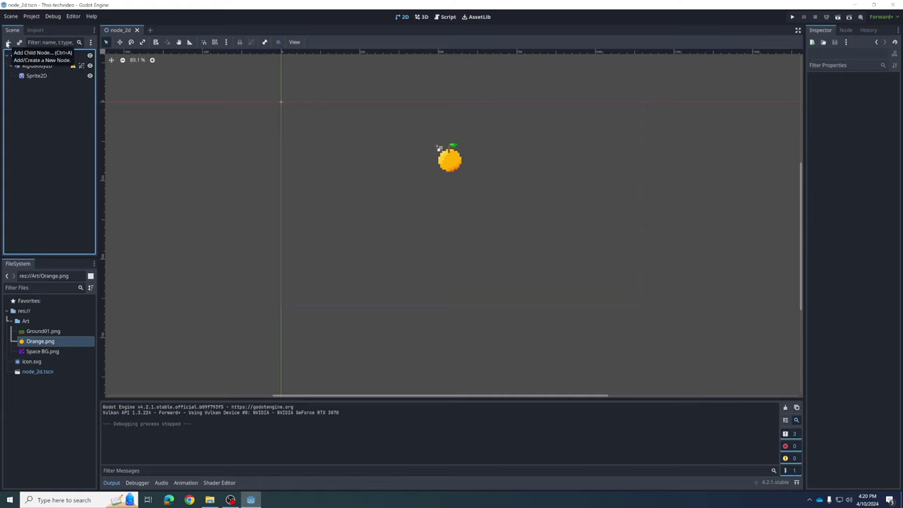
pyautogui.click(22, 54)
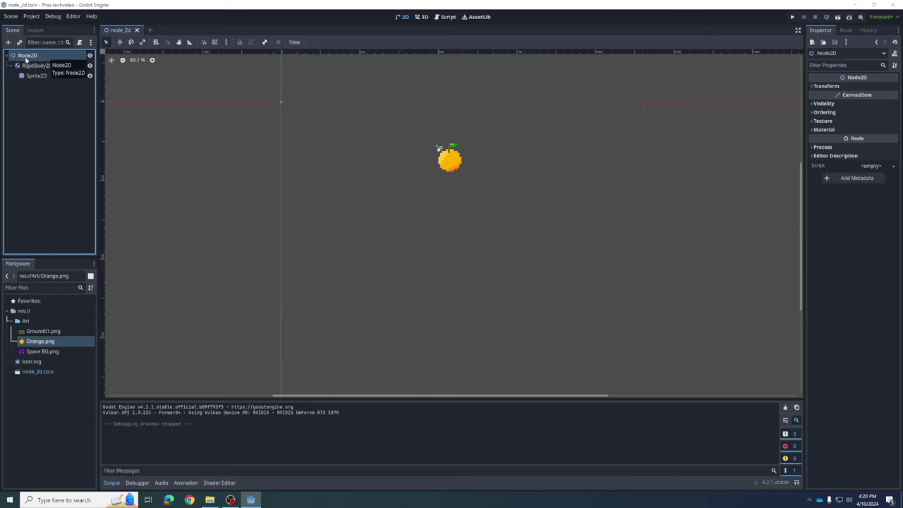
pyautogui.click(28, 65)
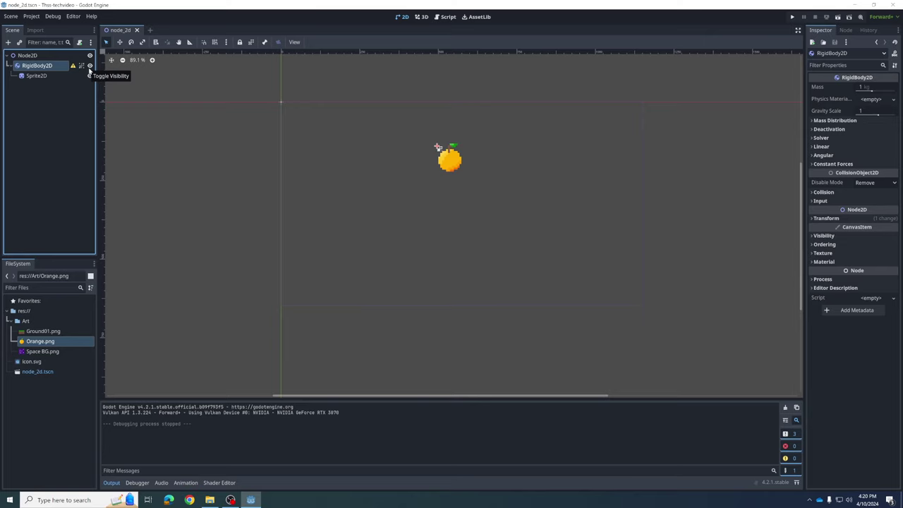
pyautogui.click(28, 56)
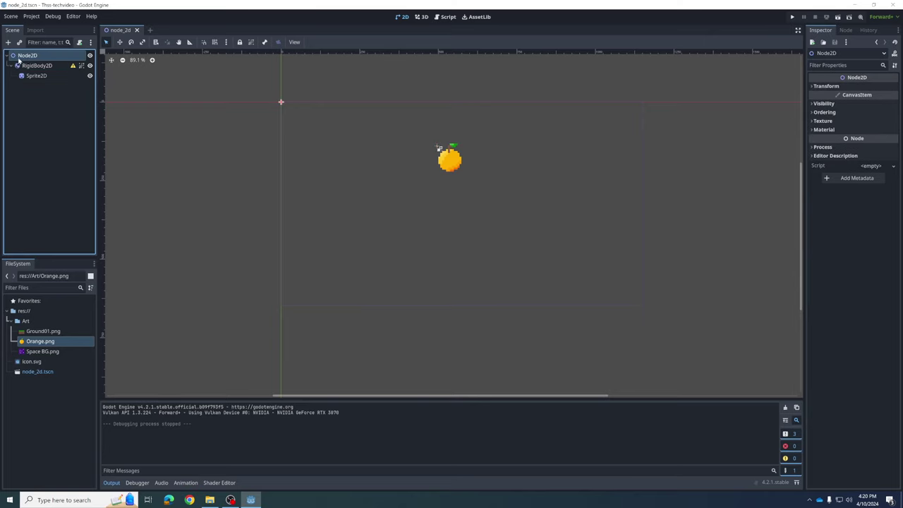
pyautogui.click(29, 66)
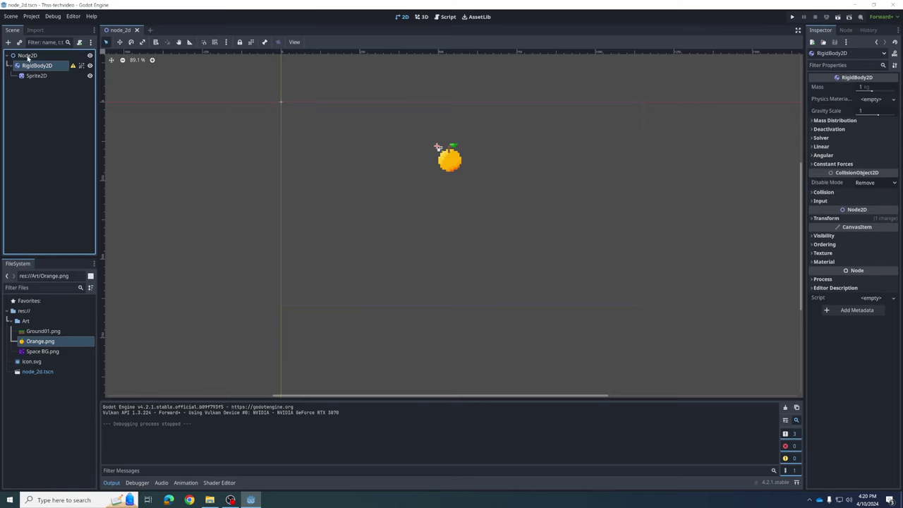
# Add a TextureRect node as a child of the root Node2D
pyautogui.click(28, 56)
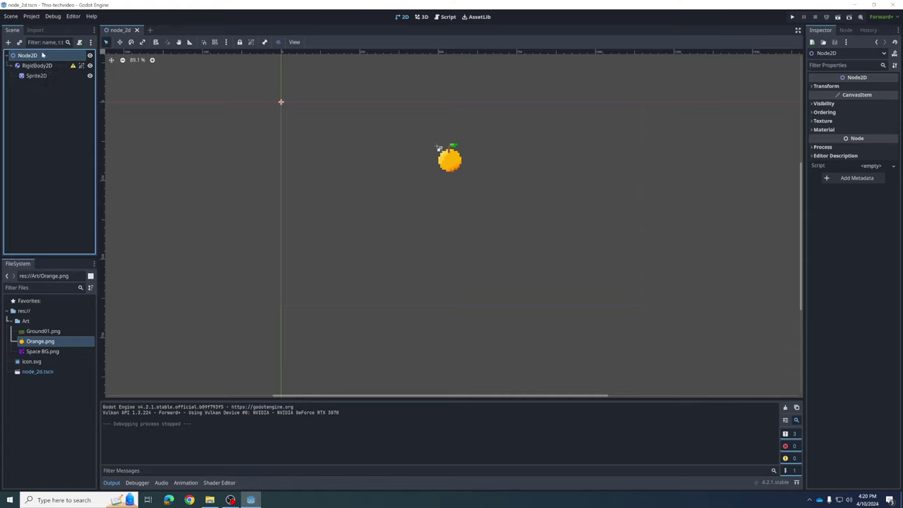
pyautogui.click(7, 42)
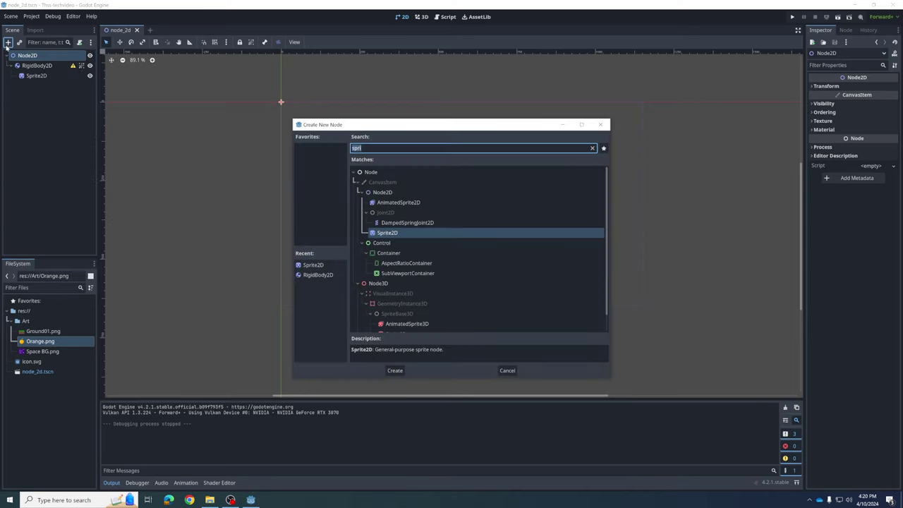
pyautogui.press('BackSpace')
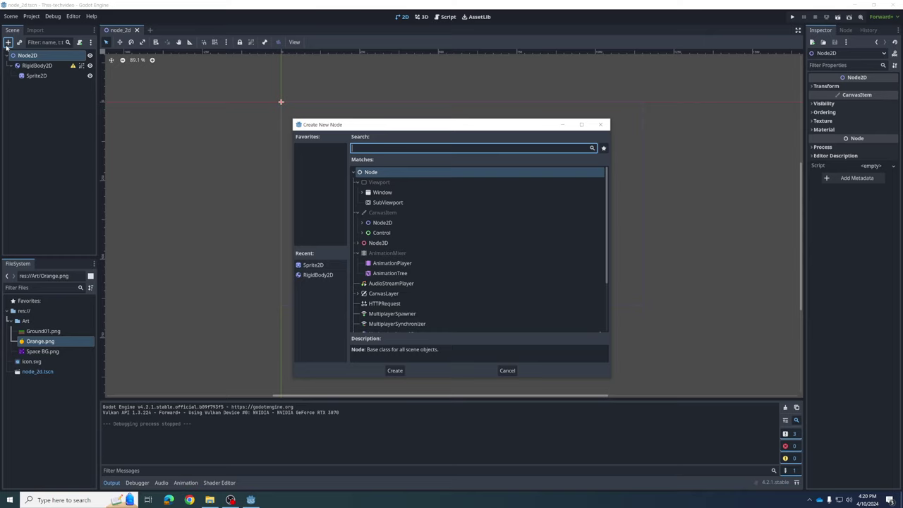
pyautogui.write('rec')
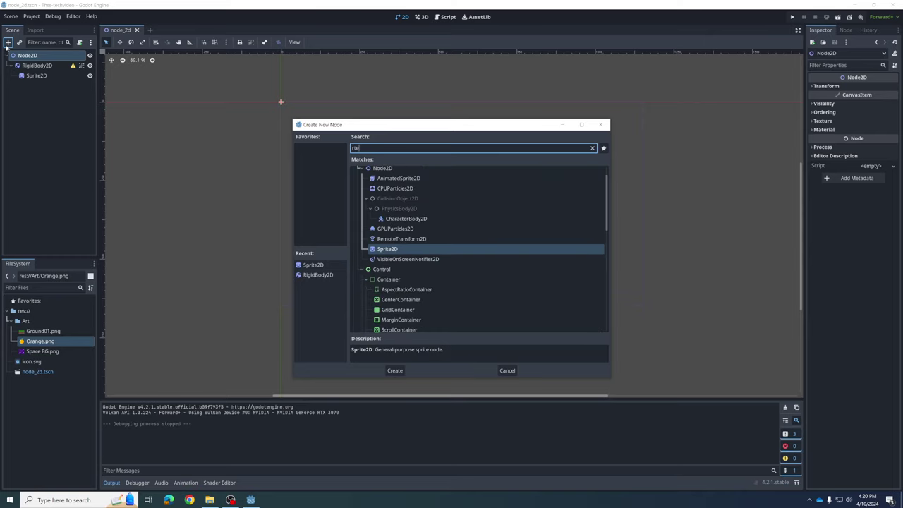
pyautogui.write('t')
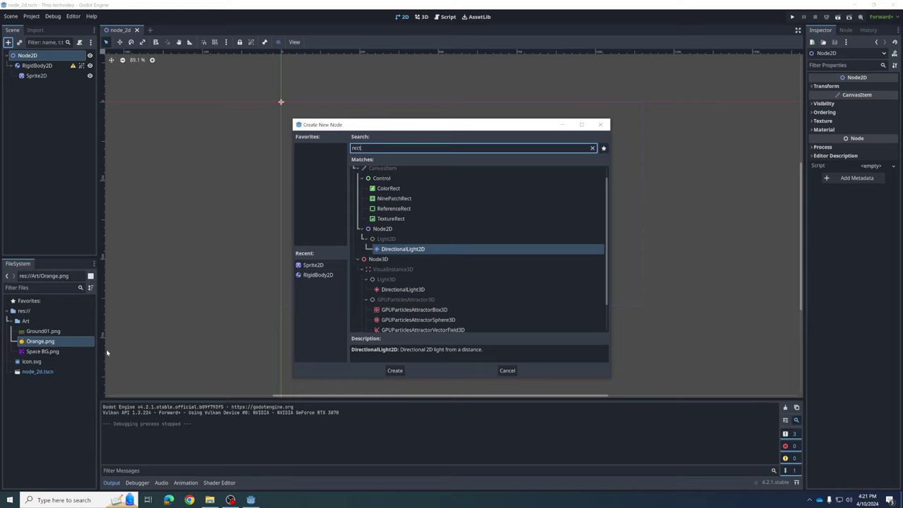
pyautogui.click(393, 220)
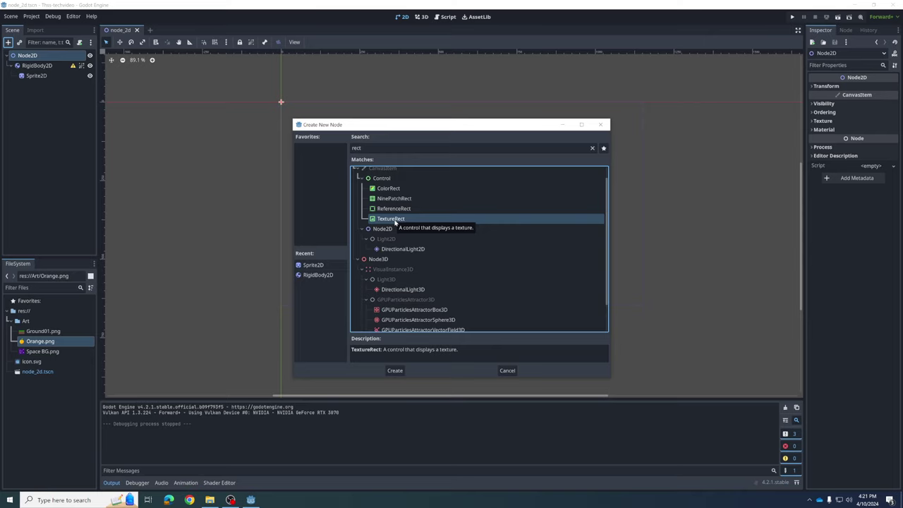
pyautogui.click(394, 370)
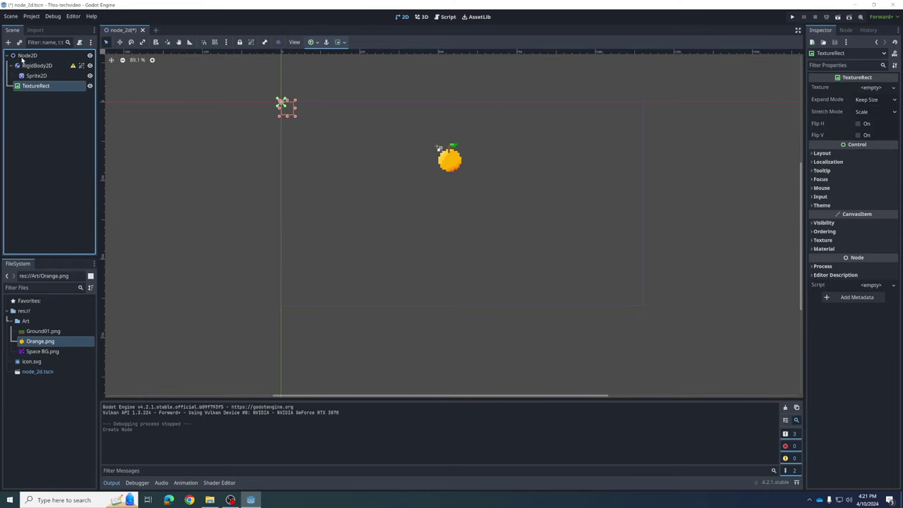
pyautogui.click(25, 67)
pyautogui.press('Down')
pyautogui.press('Down')
pyautogui.click(31, 66)
# Assign Space BG.png from the Art folder as the TextureRect's texture
pyautogui.click(26, 86)
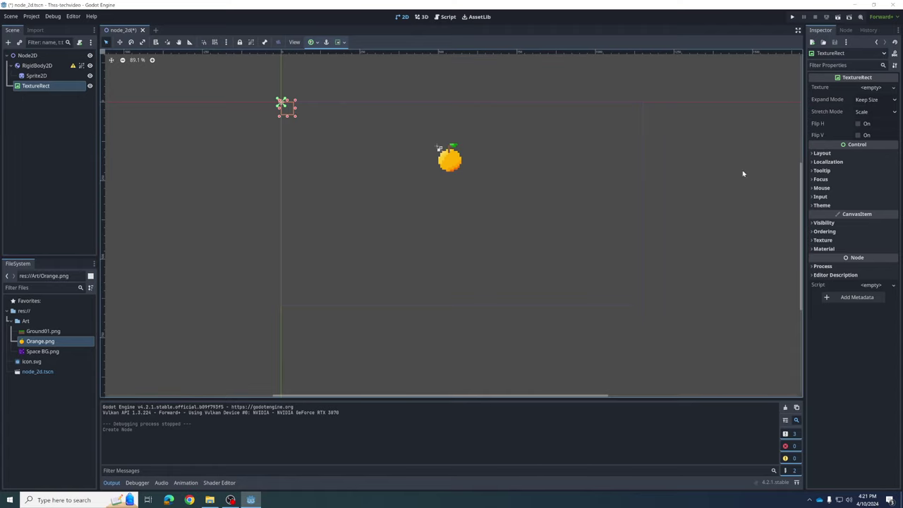
pyautogui.click(52, 353)
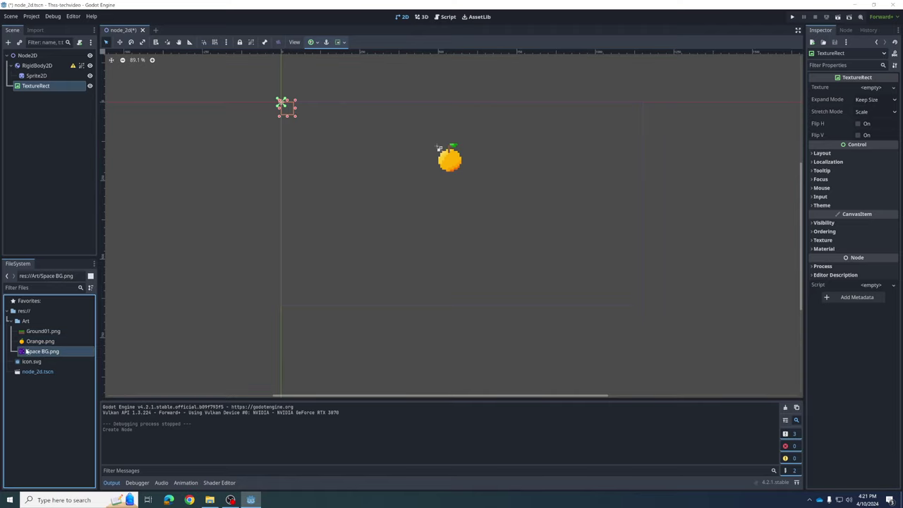
pyautogui.moveTo(27, 352); pyautogui.dragTo(871, 88)
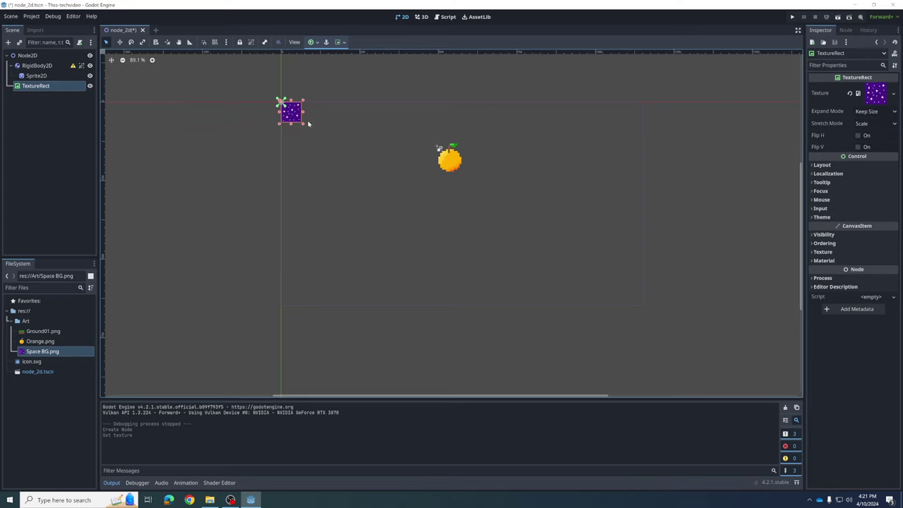
# Try stretching the TextureRect to about 1180 × 664 with a test run of the project, and undo the resize
pyautogui.moveTo(303, 125); pyautogui.dragTo(653, 311)
pyautogui.click(792, 17)
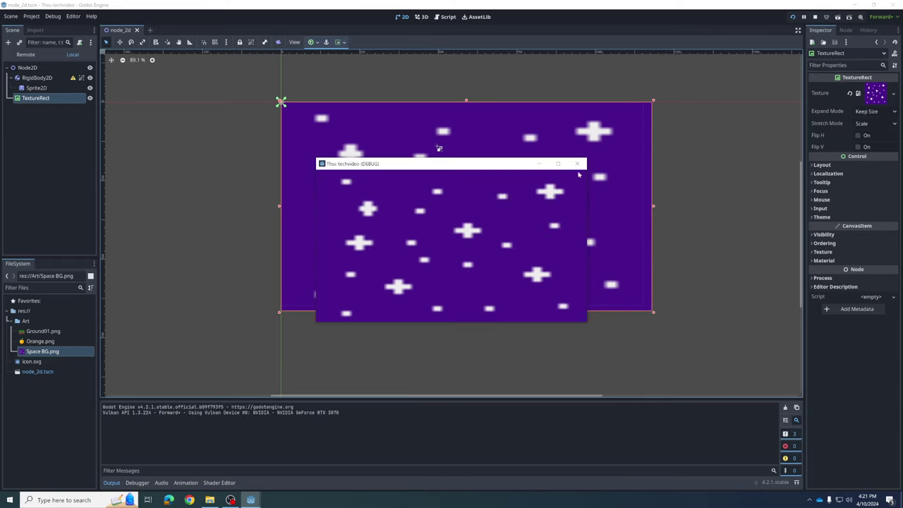
pyautogui.click(577, 164)
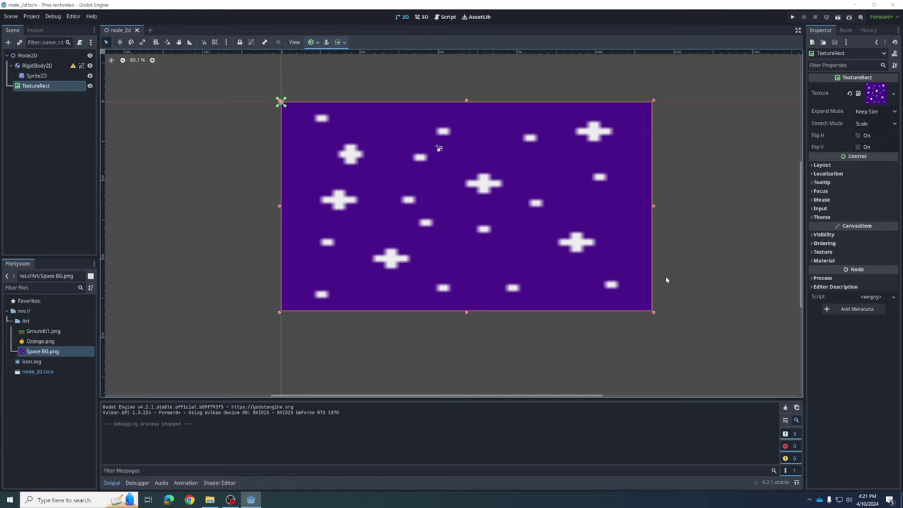
pyautogui.hotkey('ctrl', 'z')
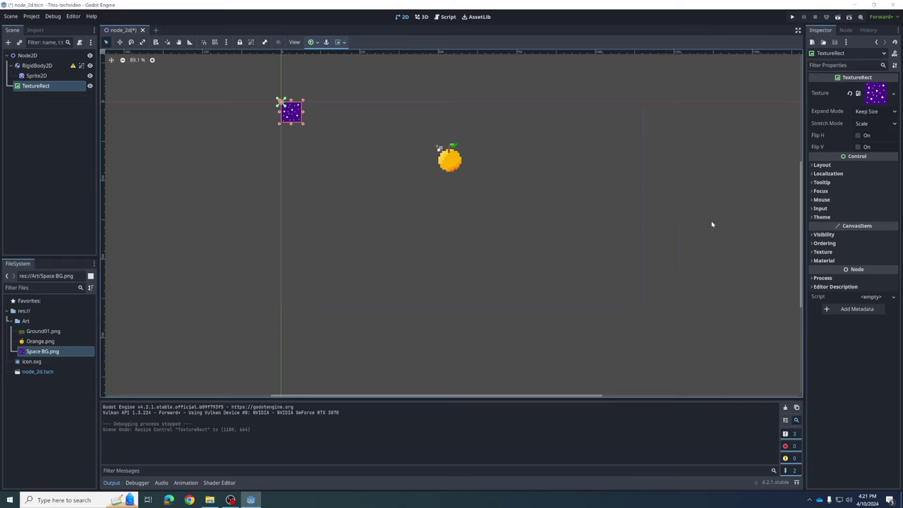
# Set the TextureRect's texture filter to Nearest and save the scene
pyautogui.click(816, 251)
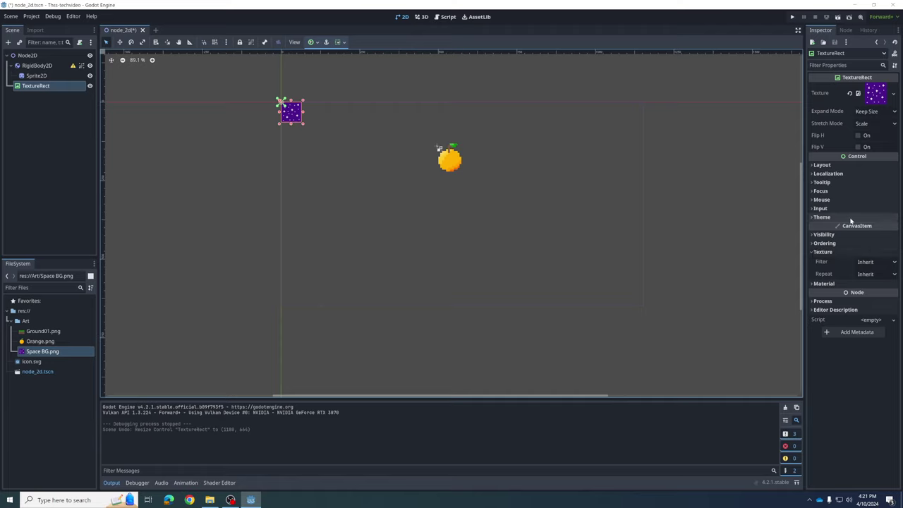
pyautogui.click(878, 261)
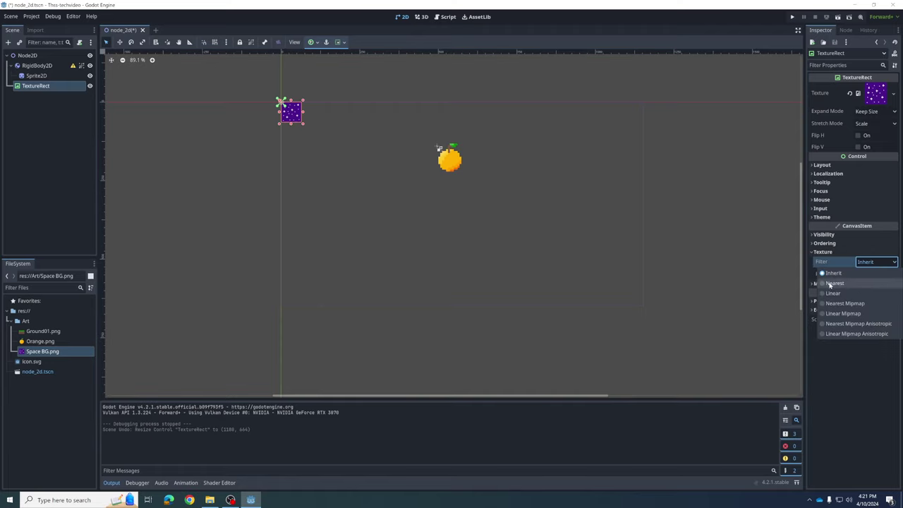
pyautogui.click(860, 283)
pyautogui.hotkey('ctrl', 's')
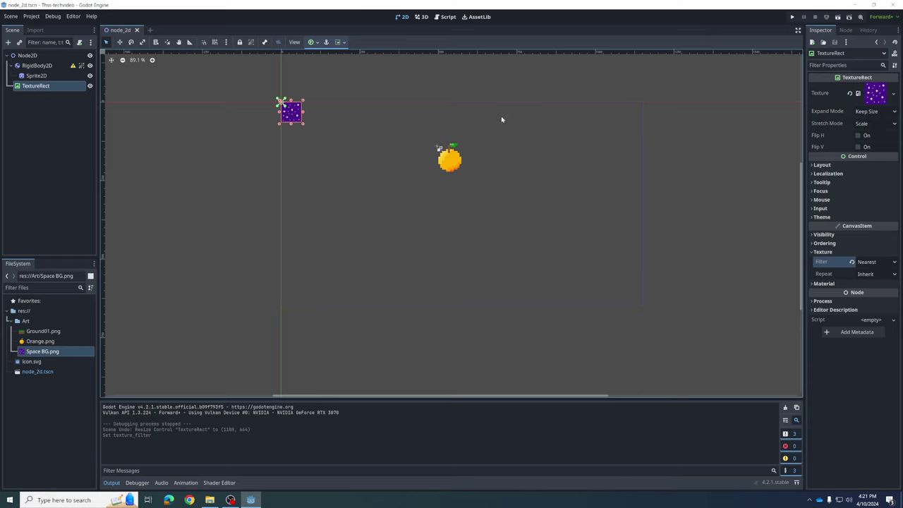
# Try stretching the TextureRect to about 1309 × 820 and undo the resize
pyautogui.moveTo(303, 125); pyautogui.dragTo(687, 358)
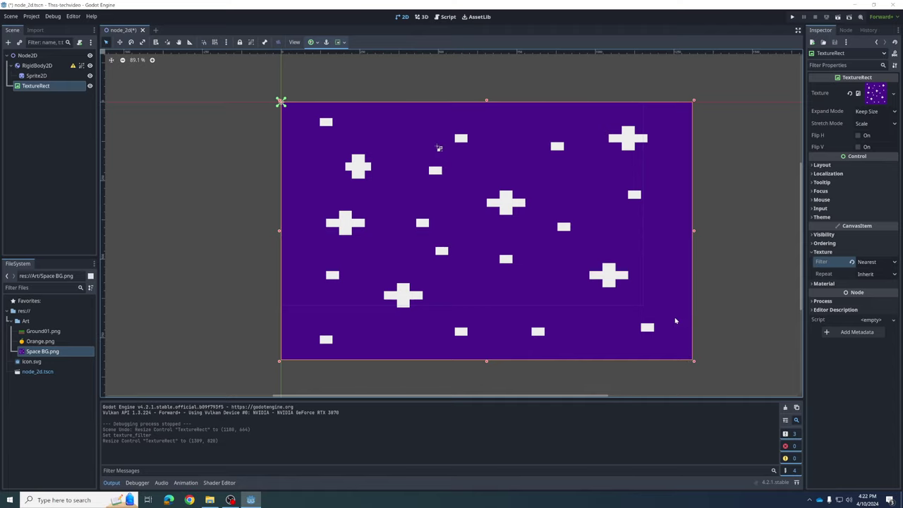
pyautogui.hotkey('ctrl', 'z')
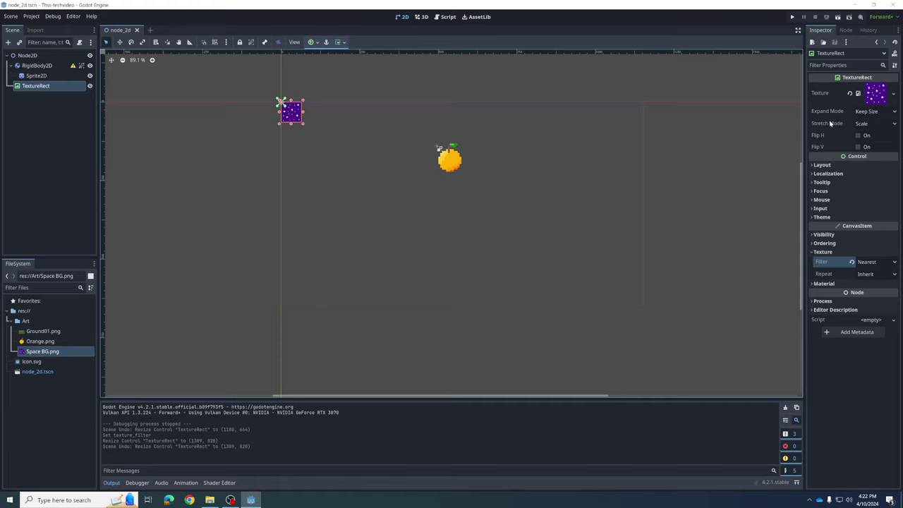
# Set the TextureRect's stretch mode to Tile and enlarge it from the origin to about 1147 × 648
pyautogui.click(874, 125)
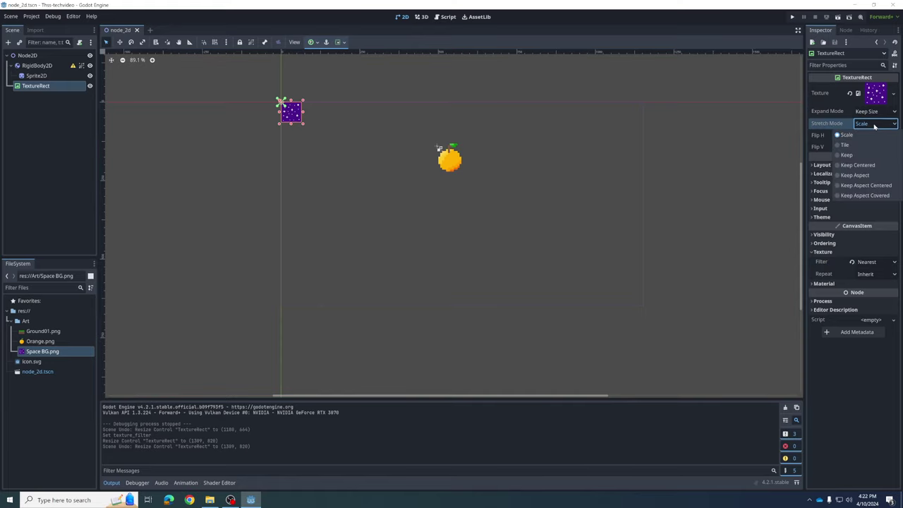
pyautogui.click(850, 146)
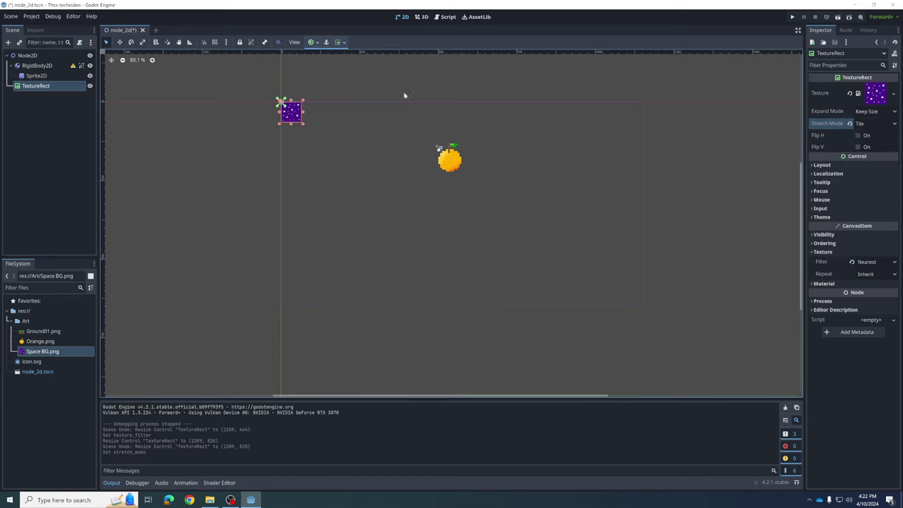
pyautogui.moveTo(304, 124); pyautogui.dragTo(647, 311)
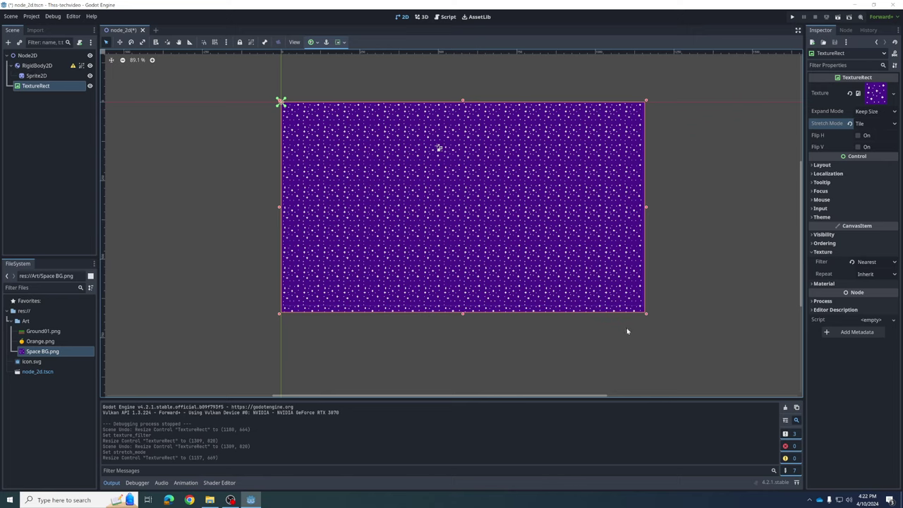
pyautogui.moveTo(648, 316)
pyautogui.mouseDown()
pyautogui.moveTo(410, 168)
pyautogui.moveTo(545, 255)
pyautogui.moveTo(665, 317)
pyautogui.moveTo(638, 309)
pyautogui.moveTo(645, 307)
pyautogui.moveTo(429, 161)
pyautogui.moveTo(553, 271)
pyautogui.moveTo(643, 325)
pyautogui.moveTo(654, 315)
pyautogui.mouseUp()
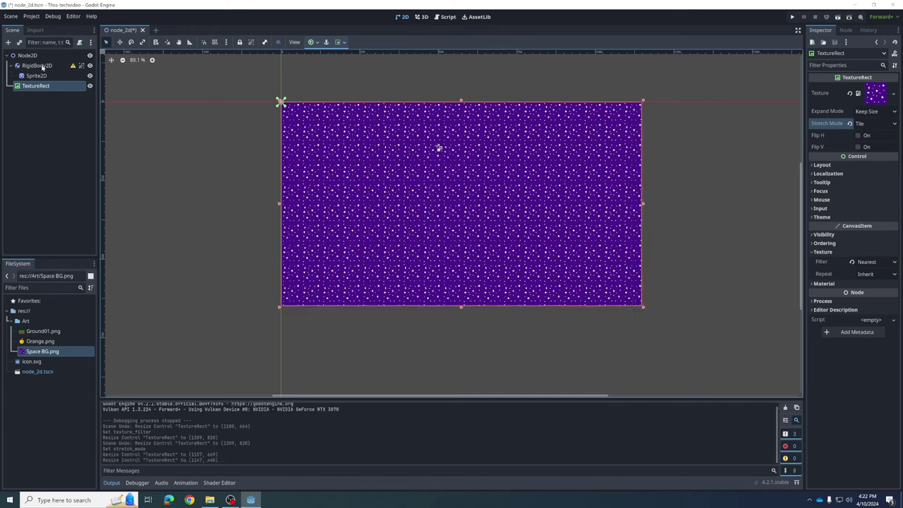
# Reorder the scene tree so the TextureRect sits above RigidBody2D, directly under Node2D
pyautogui.click(39, 101)
pyautogui.click(32, 87)
pyautogui.moveTo(32, 88); pyautogui.dragTo(35, 61)
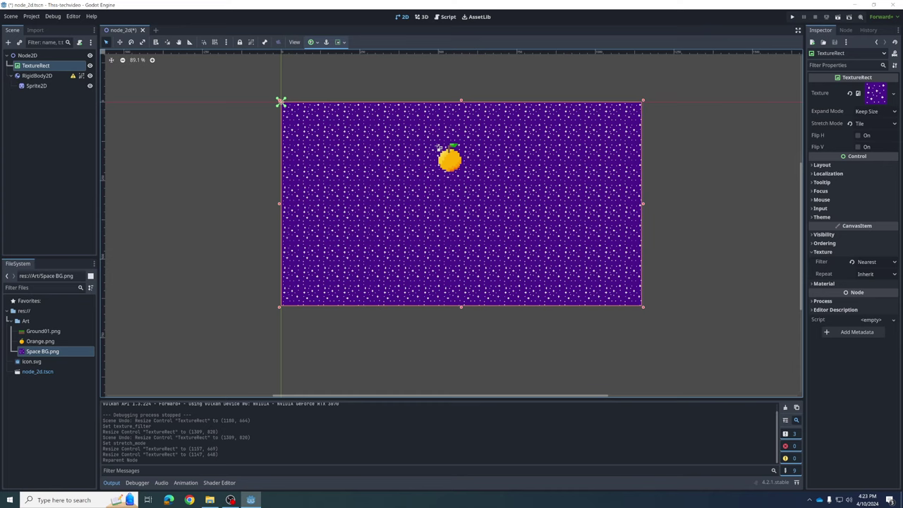
# Save the scene, run the project to test the tiled background, and close the game window
pyautogui.hotkey('ctrl', 's')
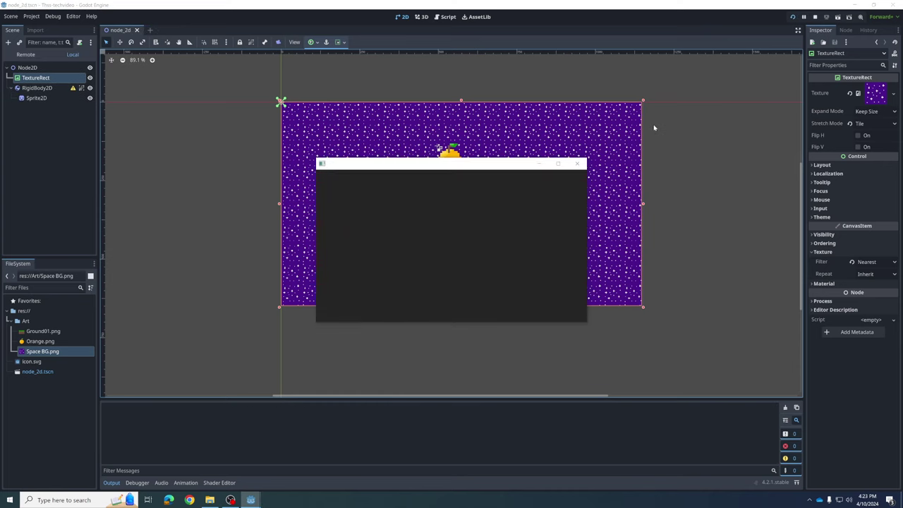
pyautogui.click(576, 164)
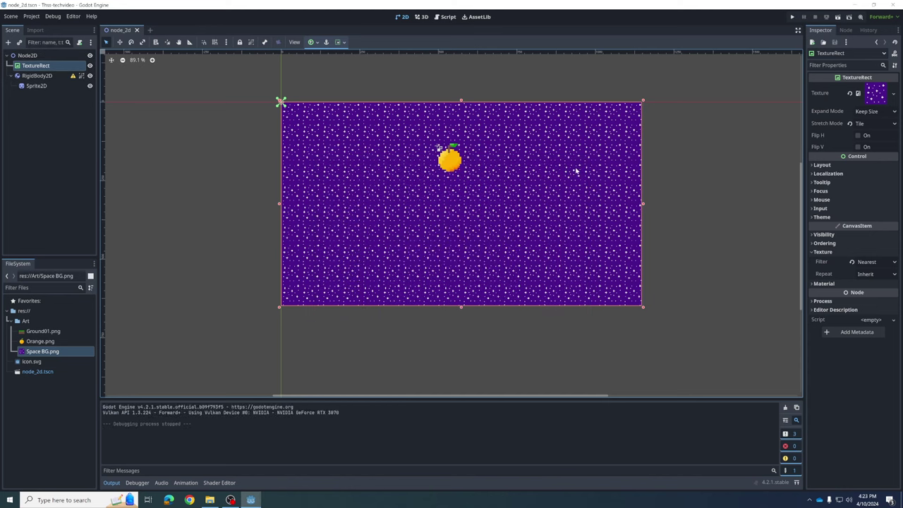
# Rename the TextureRect node to Background
pyautogui.click(42, 103)
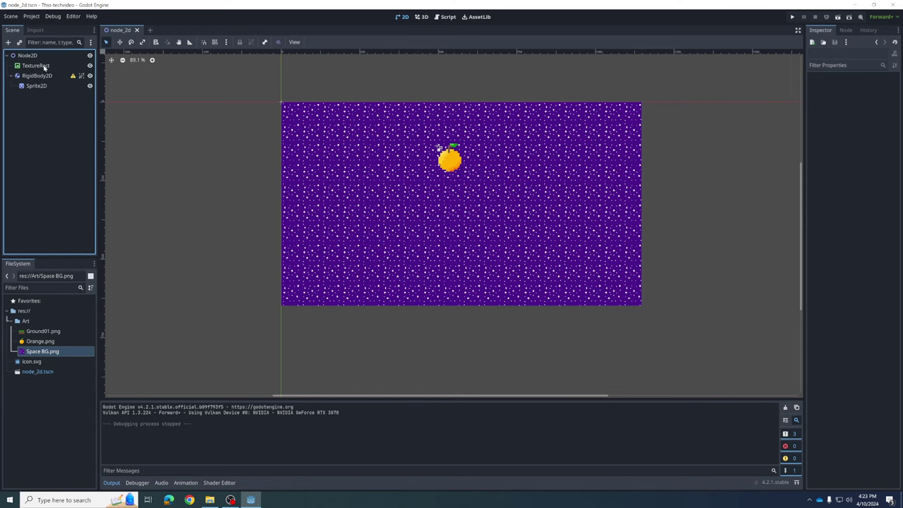
pyautogui.click(45, 66)
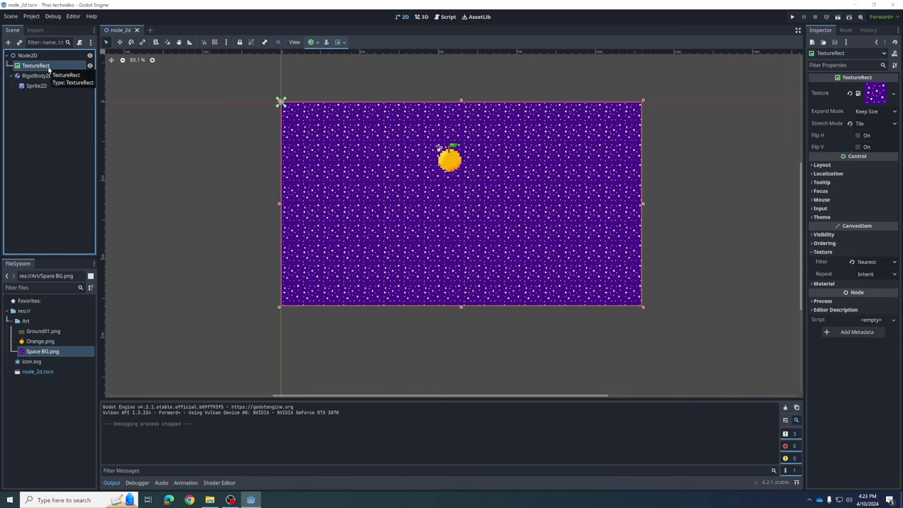
pyautogui.rightClick(47, 69)
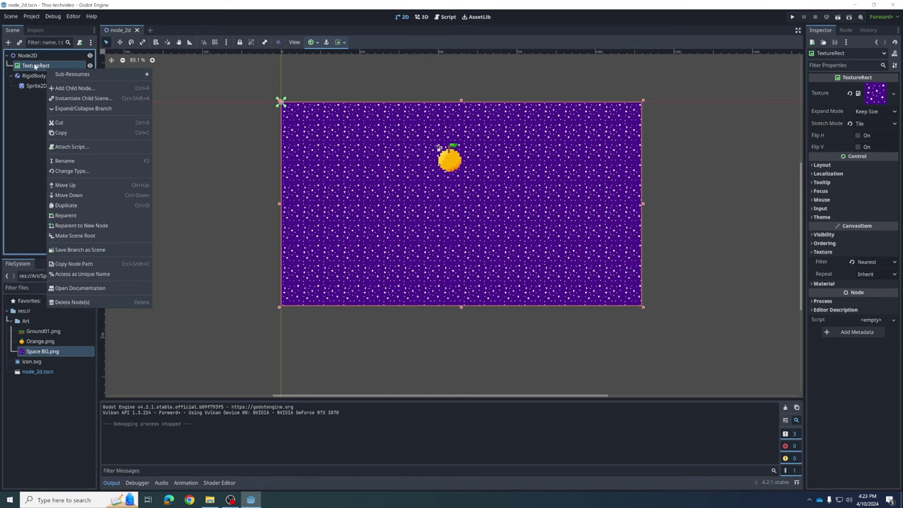
pyautogui.click(98, 161)
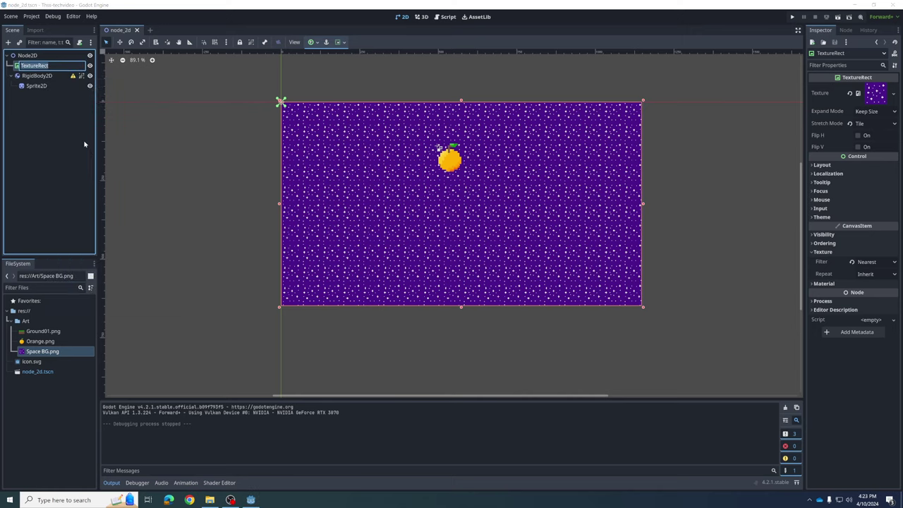
pyautogui.write('Background')
pyautogui.press('Return')
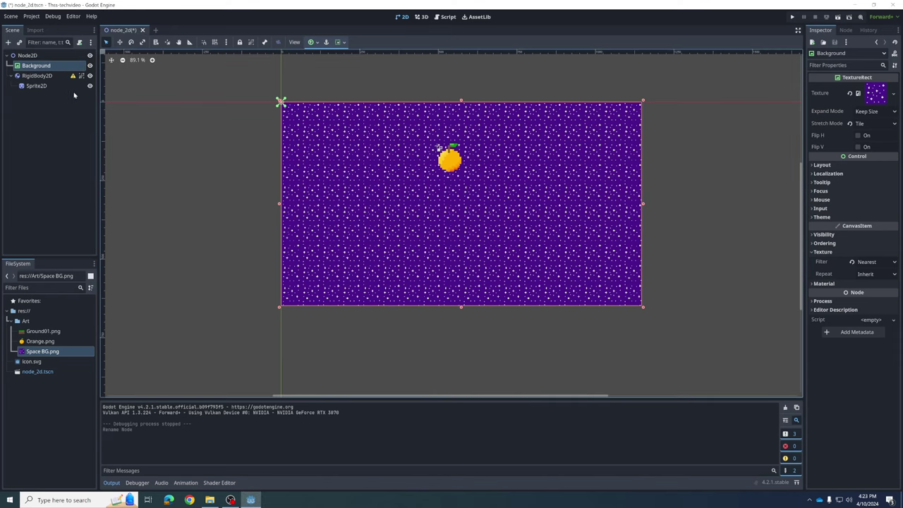
# Rename the RigidBody2D node to orange and collapse its branch in the scene tree
pyautogui.rightClick(47, 77)
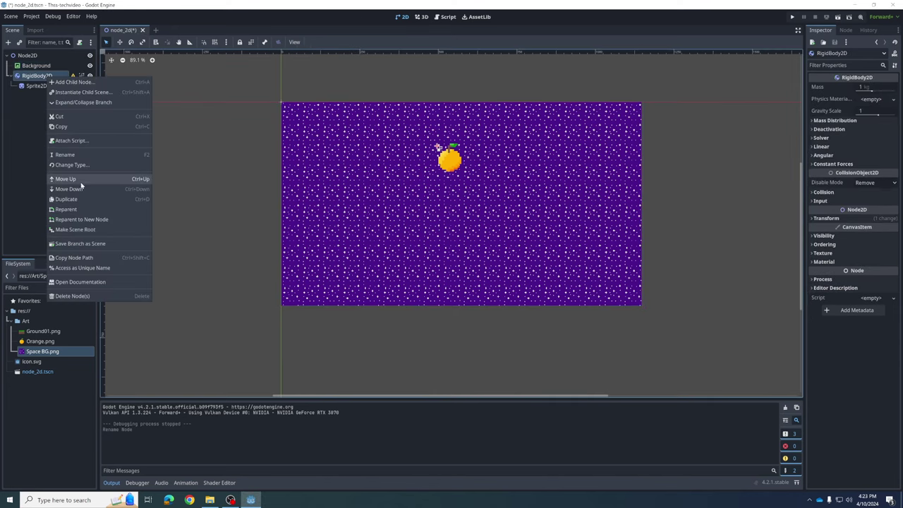
pyautogui.click(67, 154)
pyautogui.write('orange')
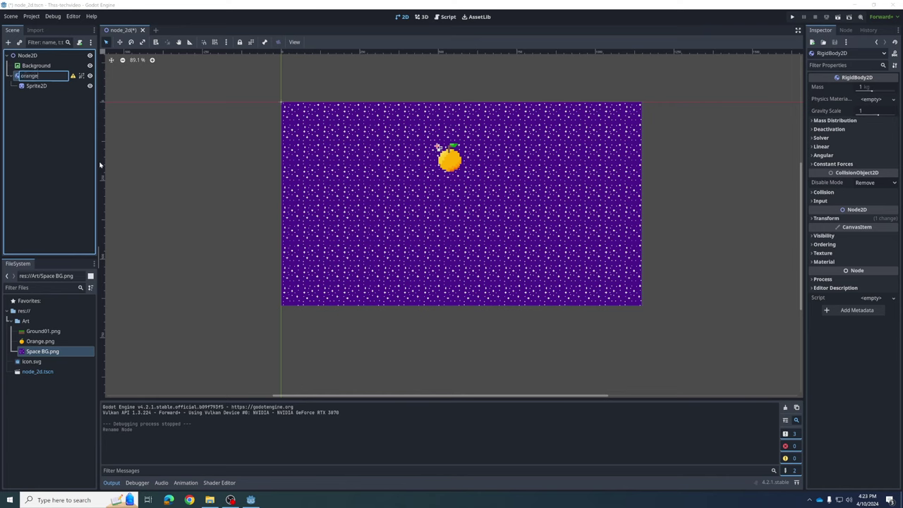
pyautogui.press('Return')
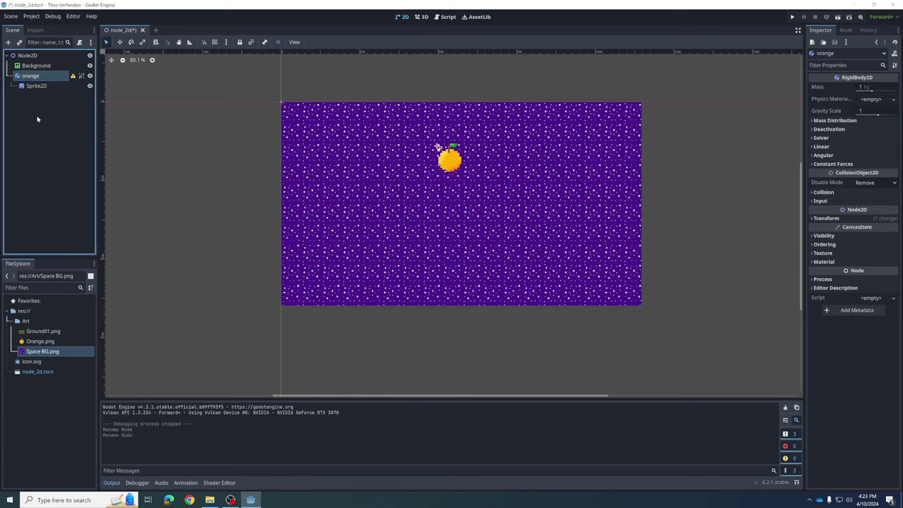
pyautogui.click(10, 75)
pyautogui.click(29, 108)
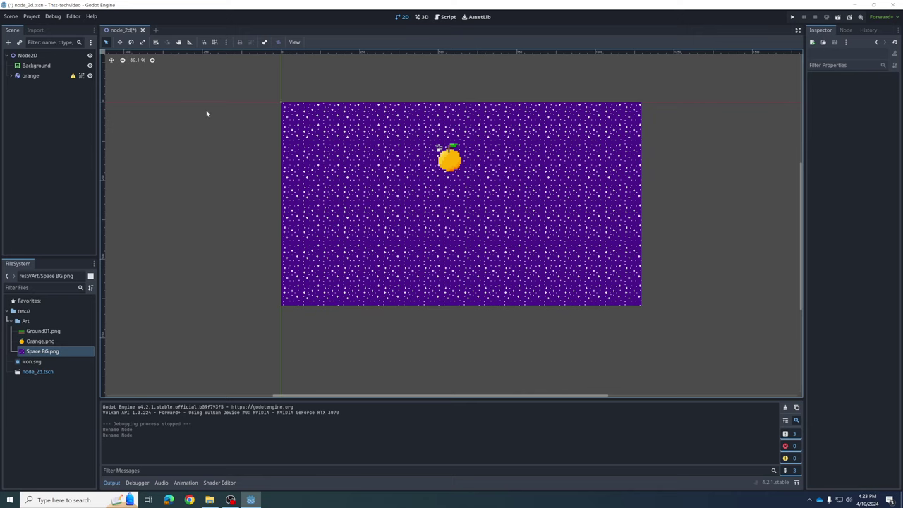
# Run the project to test the falling orange, and close the game window
pyautogui.click(42, 332)
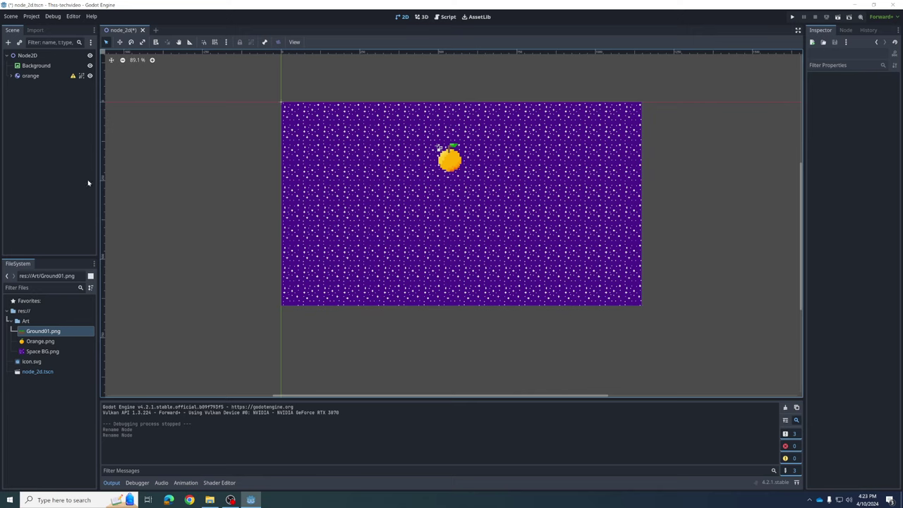
pyautogui.click(448, 165)
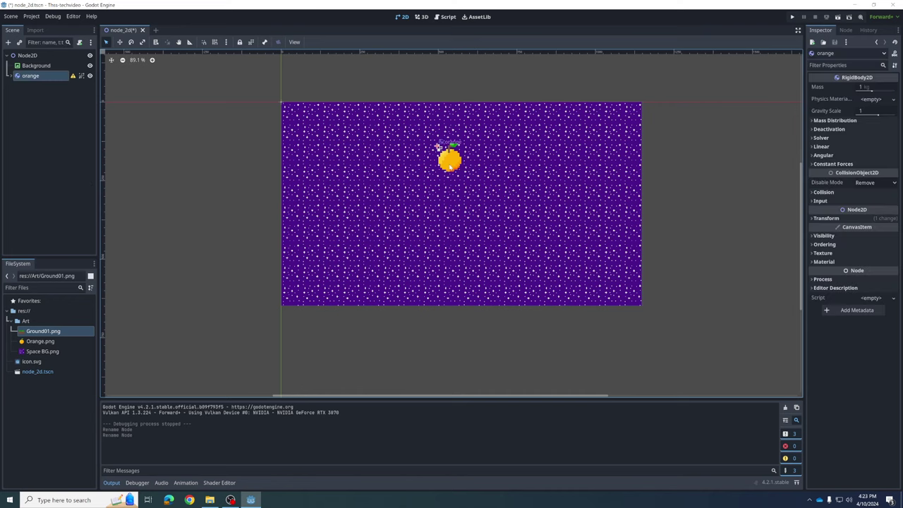
pyautogui.click(792, 16)
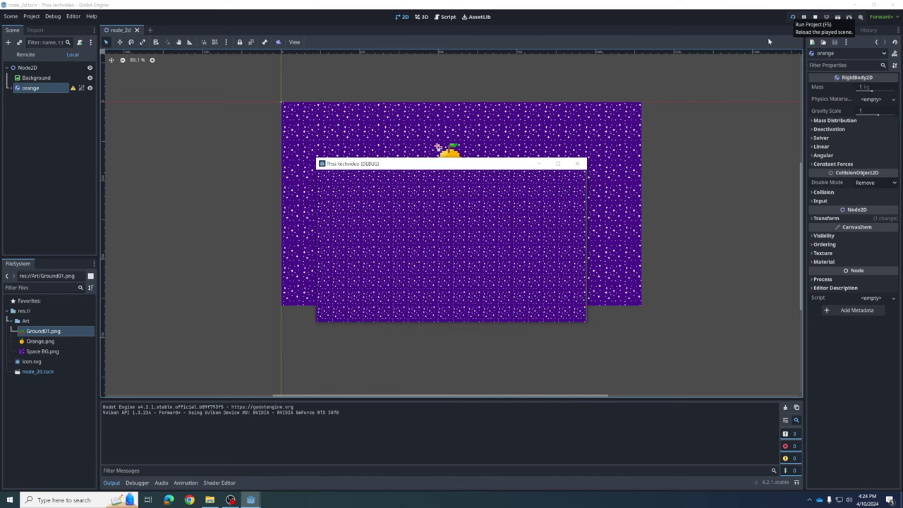
pyautogui.click(575, 163)
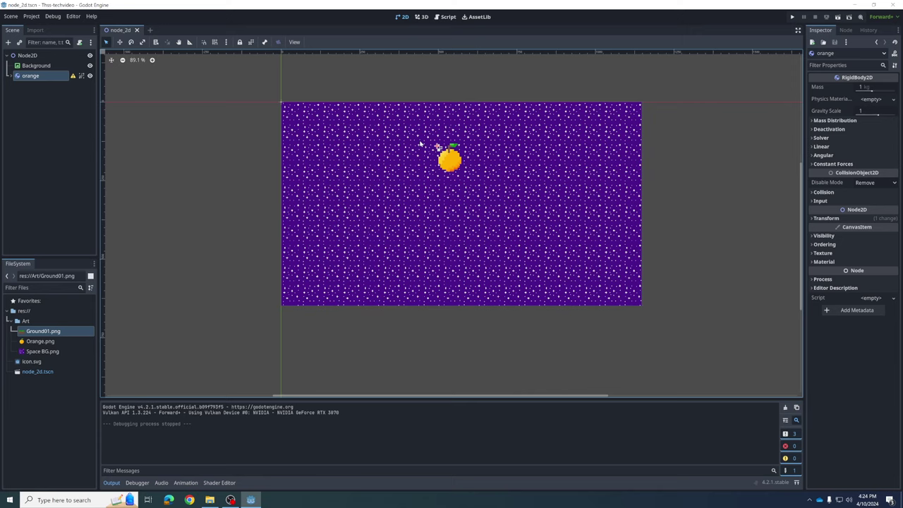
# Add a second RigidBody2D as a child of the root Node2D
pyautogui.click(12, 76)
pyautogui.click(13, 77)
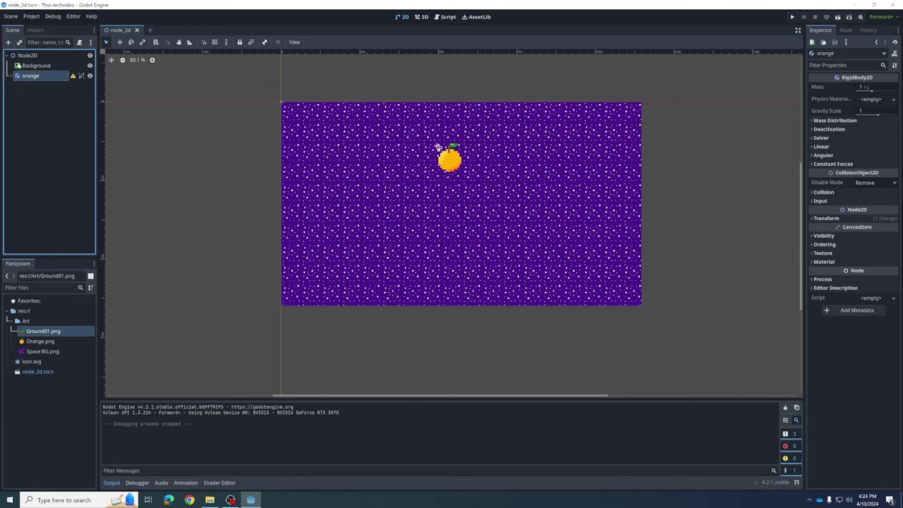
pyautogui.click(24, 56)
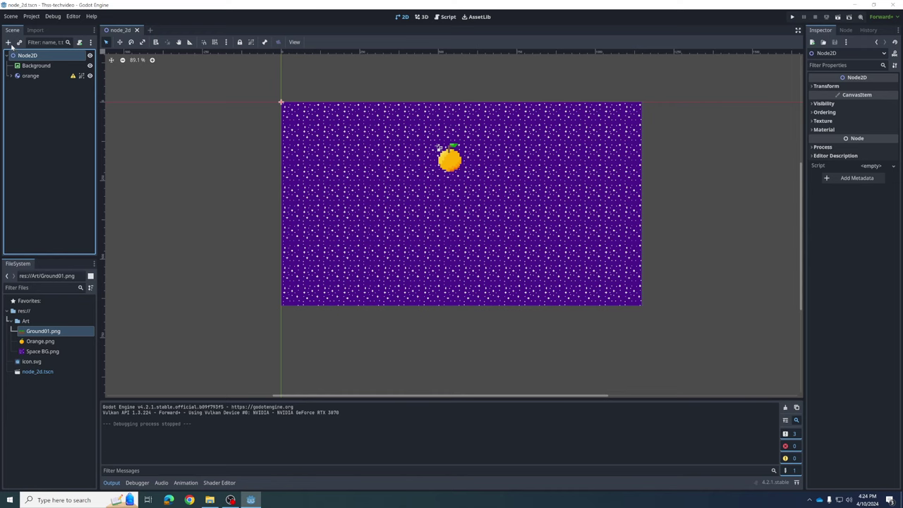
pyautogui.click(8, 43)
pyautogui.write('rigi')
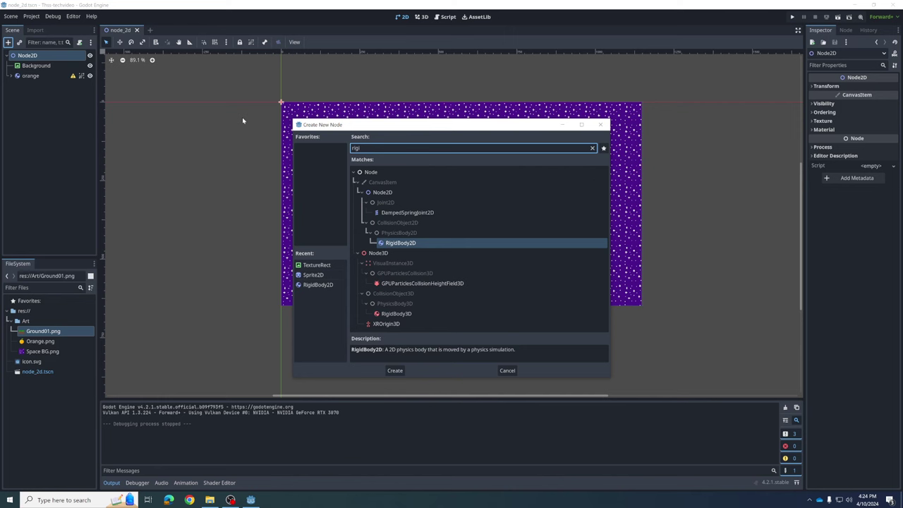
pyautogui.click(395, 370)
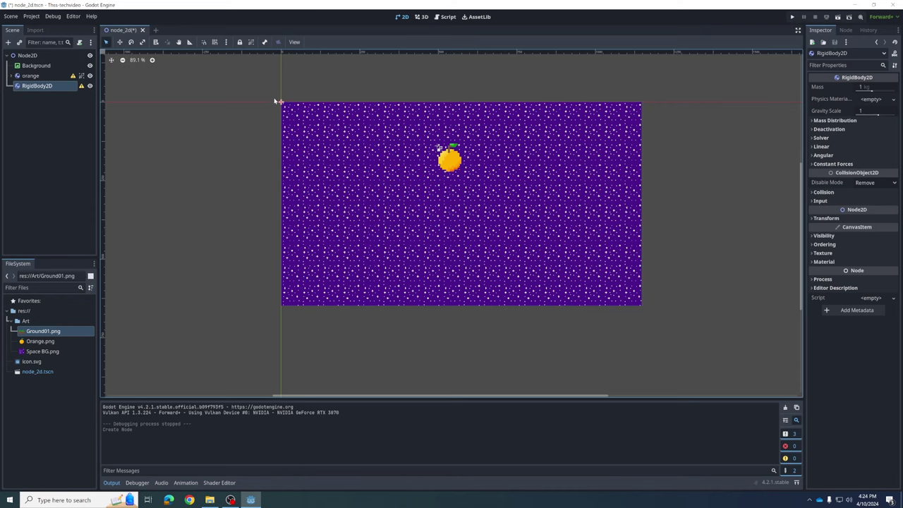
# Add a TextureRect as a child of the new RigidBody2D
pyautogui.click(8, 42)
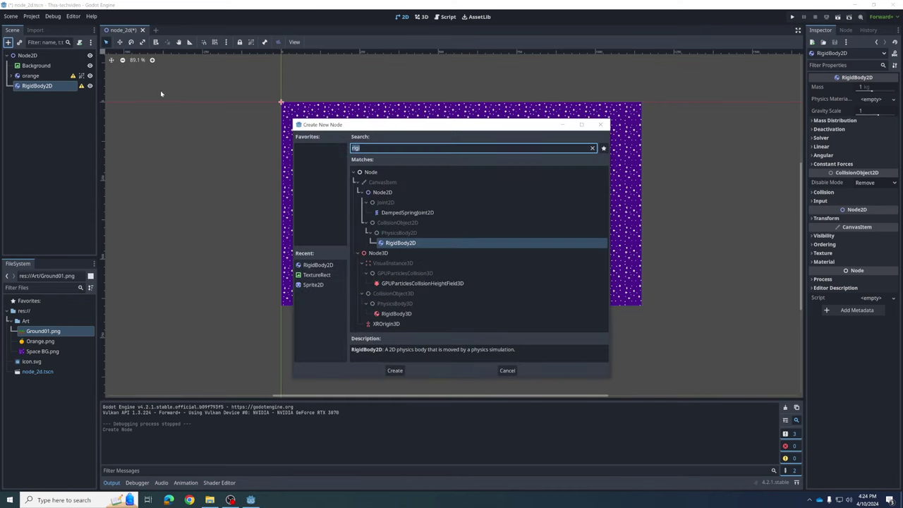
pyautogui.write('spri')
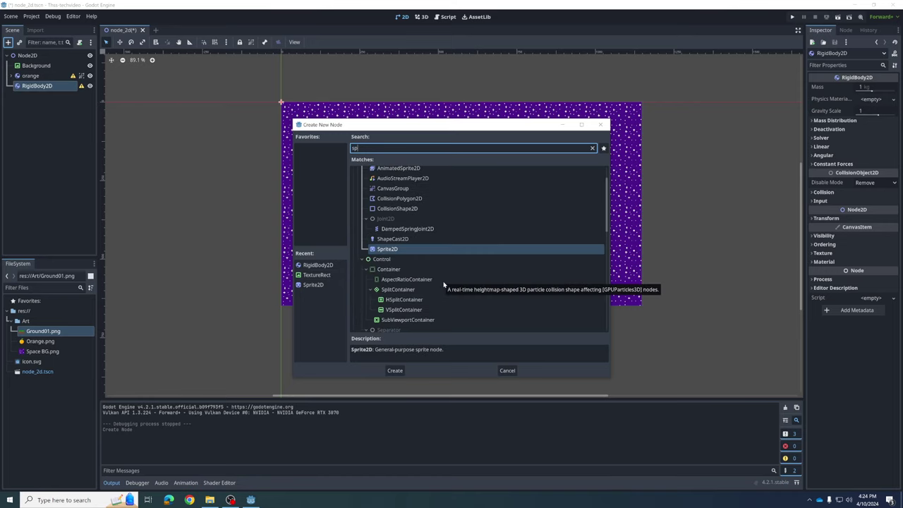
pyautogui.press('BackSpace')
pyautogui.press('BackSpace')
pyautogui.press('BackSpace')
pyautogui.press('BackSpace')
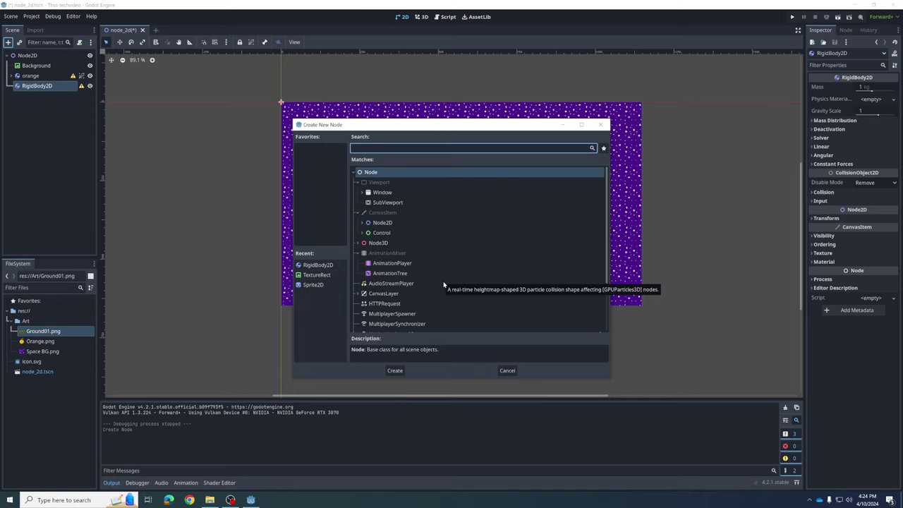
pyautogui.write('tex')
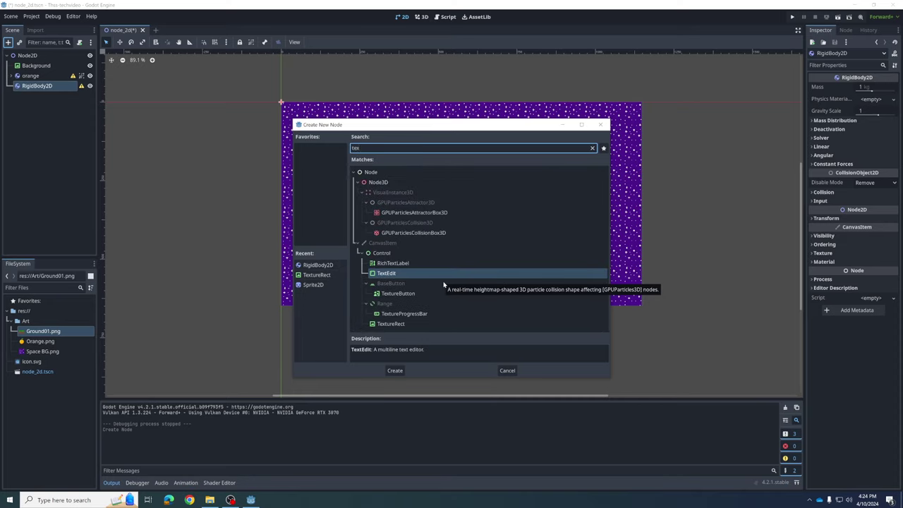
pyautogui.click(400, 324)
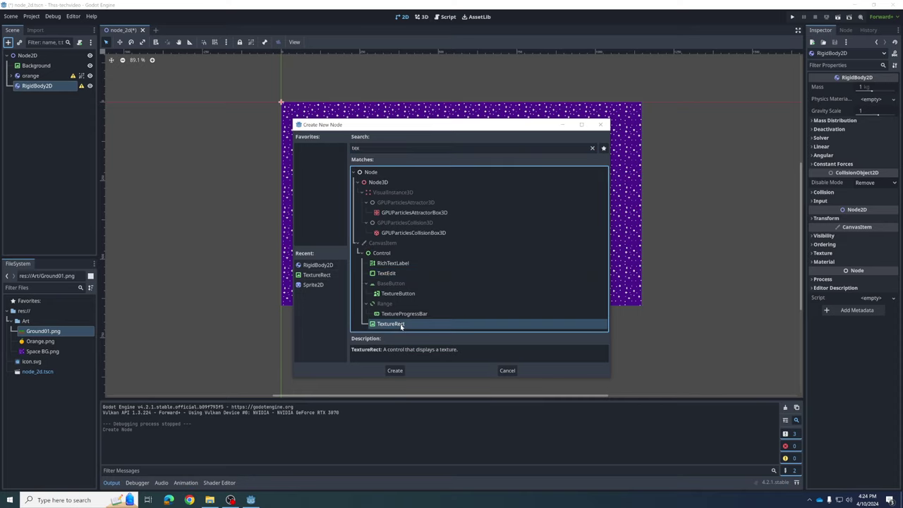
pyautogui.click(394, 370)
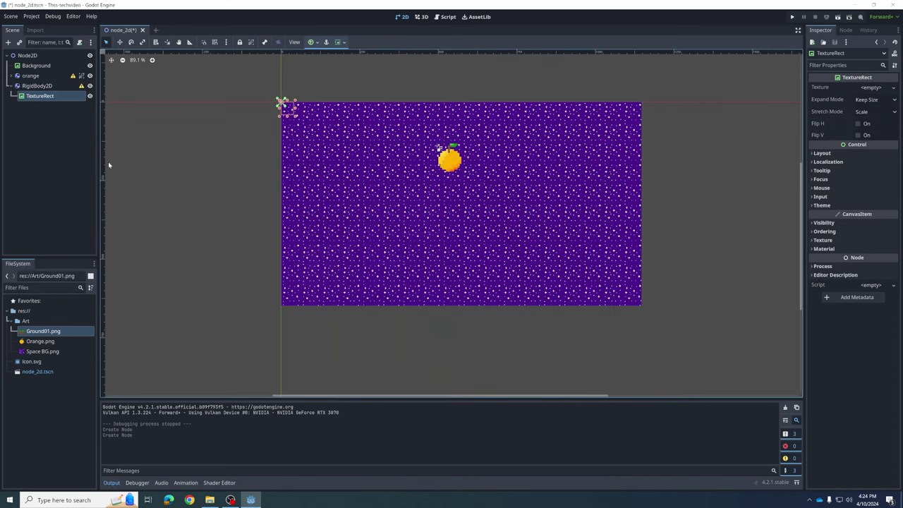
# Group the new RigidBody2D with its TextureRect child
pyautogui.click(37, 86)
pyautogui.click(39, 95)
pyautogui.click(38, 86)
pyautogui.click(34, 97)
pyautogui.click(33, 86)
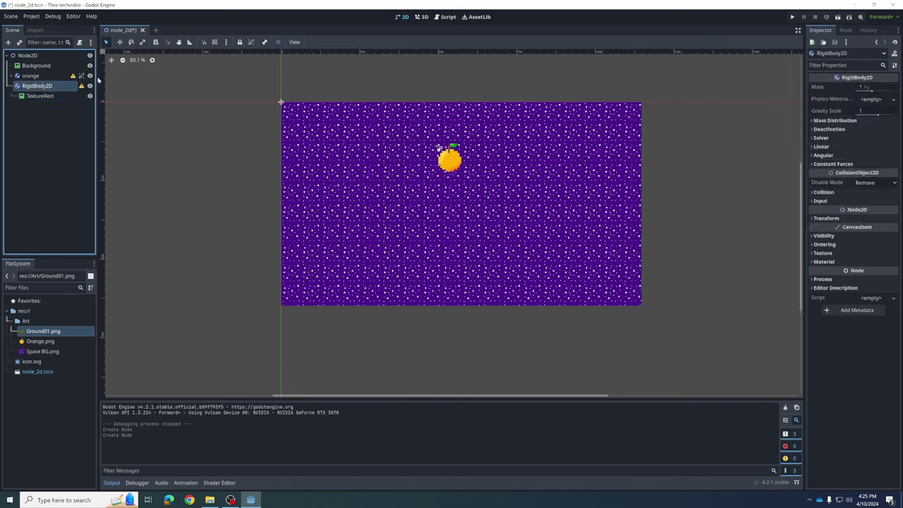
pyautogui.click(253, 44)
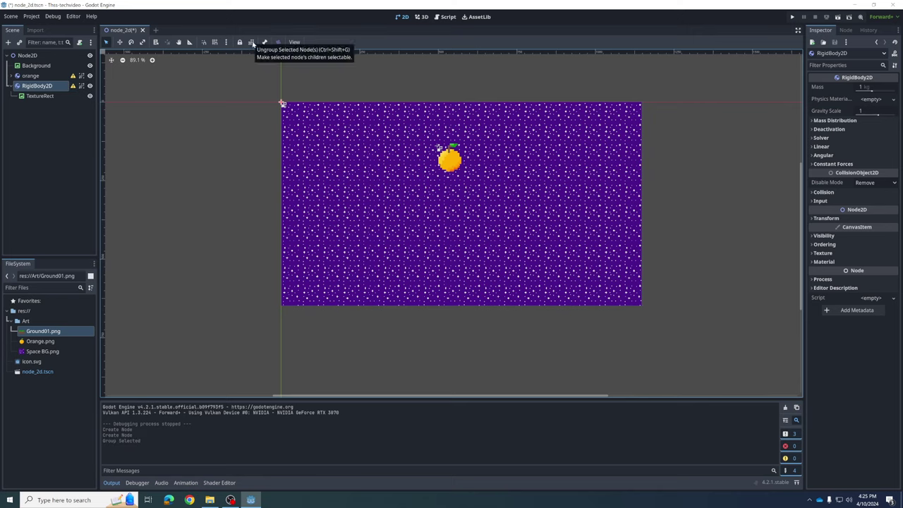
# Assign Ground01.png as the texture of the TextureRect under the new RigidBody2D
pyautogui.click(34, 96)
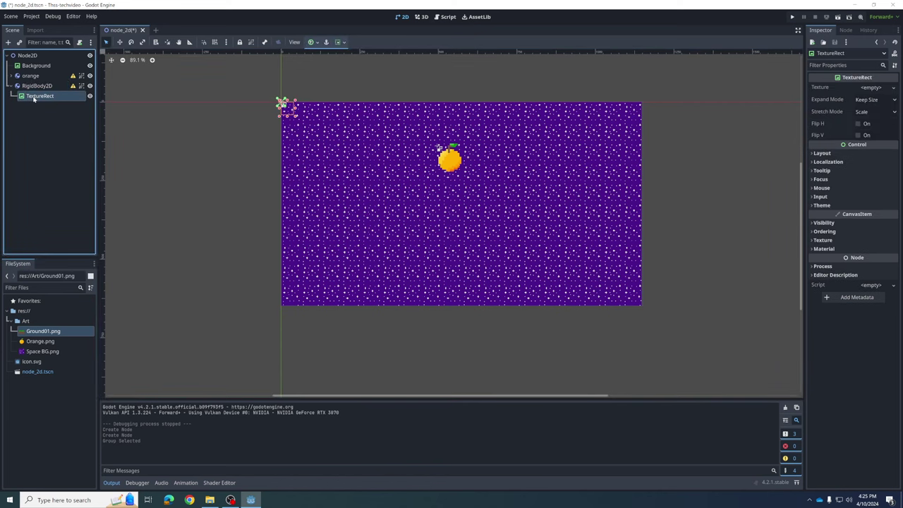
pyautogui.moveTo(43, 331); pyautogui.dragTo(35, 103)
pyautogui.moveTo(16, 281); pyautogui.dragTo(878, 88)
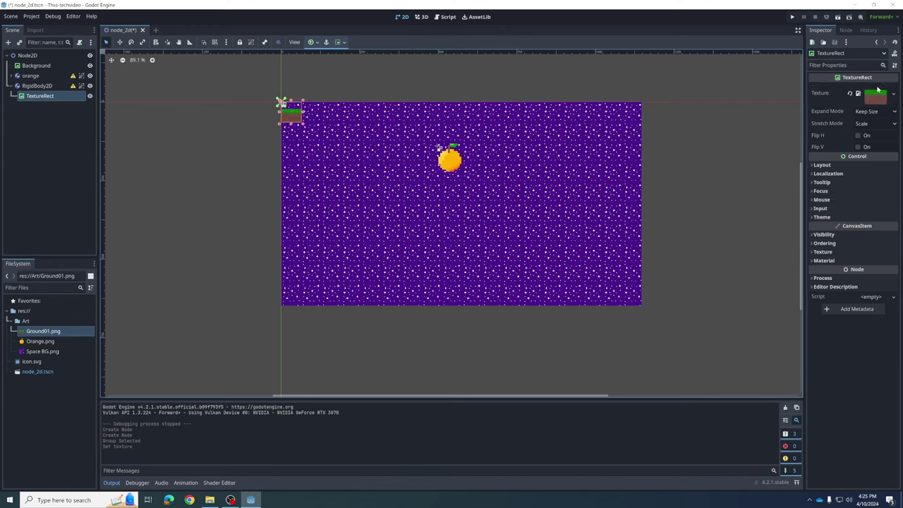
# Rename the new RigidBody2D to Ground and move it below the orange to about (422, 443)
pyautogui.rightClick(47, 85)
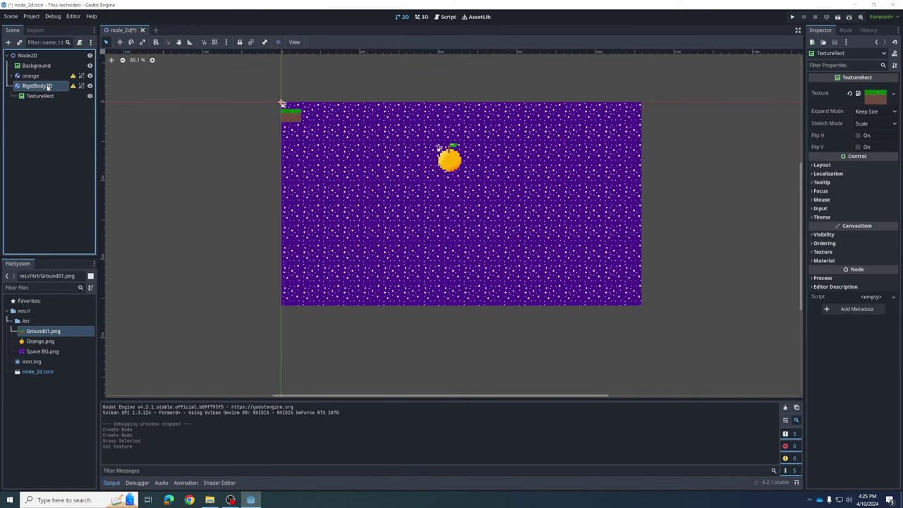
pyautogui.click(65, 162)
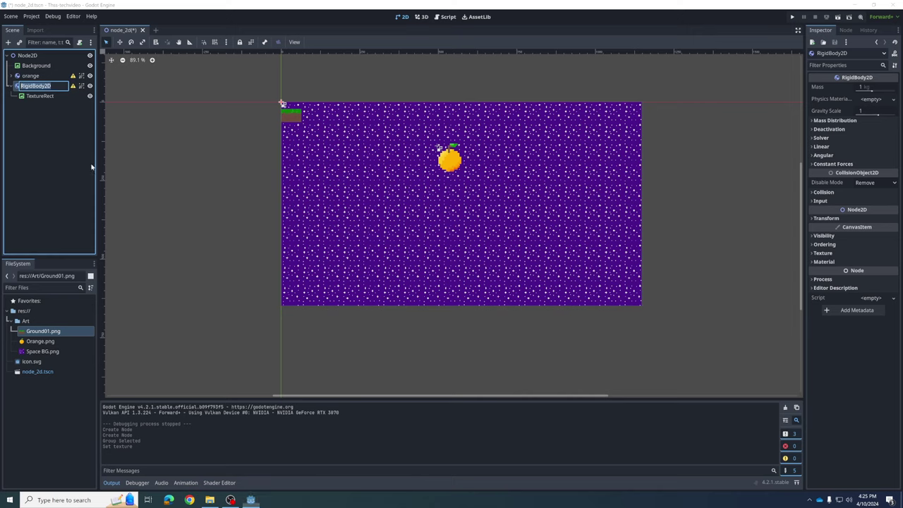
pyautogui.write('Ground')
pyautogui.press('Return')
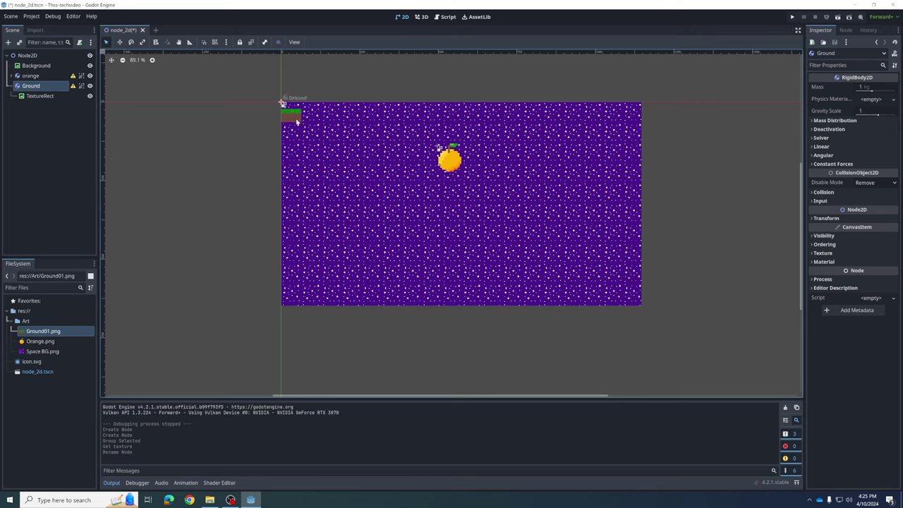
pyautogui.click(53, 96)
pyautogui.moveTo(289, 113); pyautogui.dragTo(428, 258)
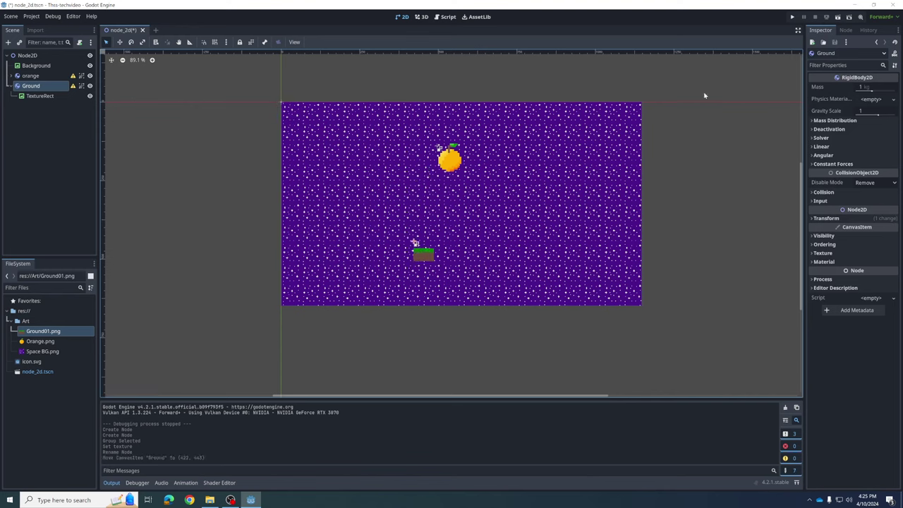
# Tile the ground TextureRect across a size of about 375 × 64 and move Ground to about (361, 453)
pyautogui.click(30, 96)
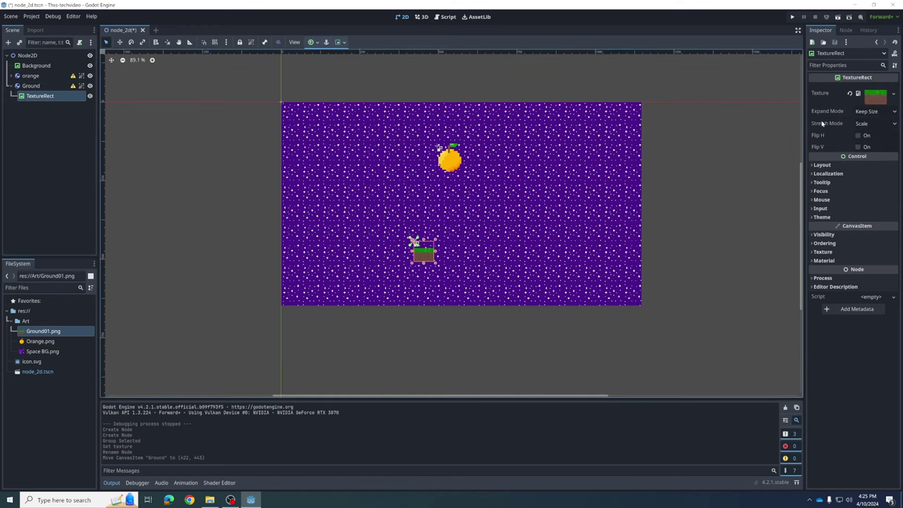
pyautogui.click(868, 124)
pyautogui.click(850, 146)
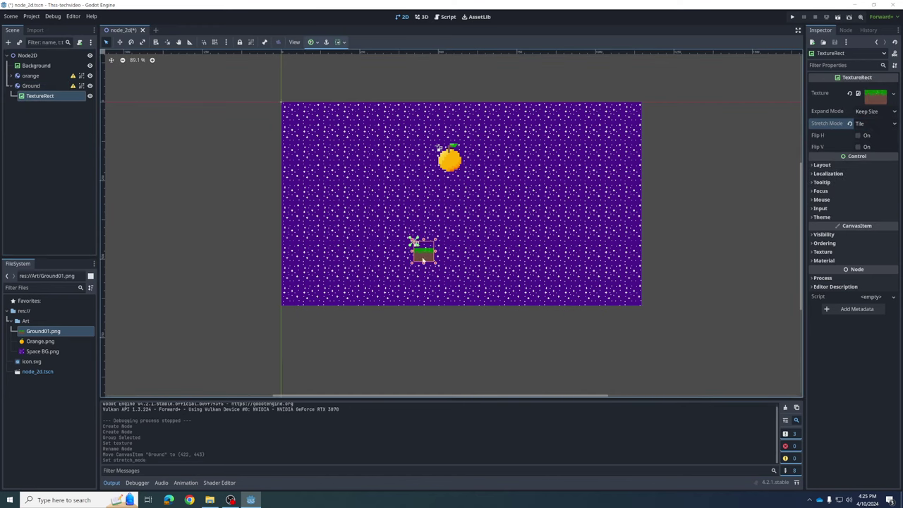
pyautogui.moveTo(436, 253); pyautogui.dragTo(479, 260)
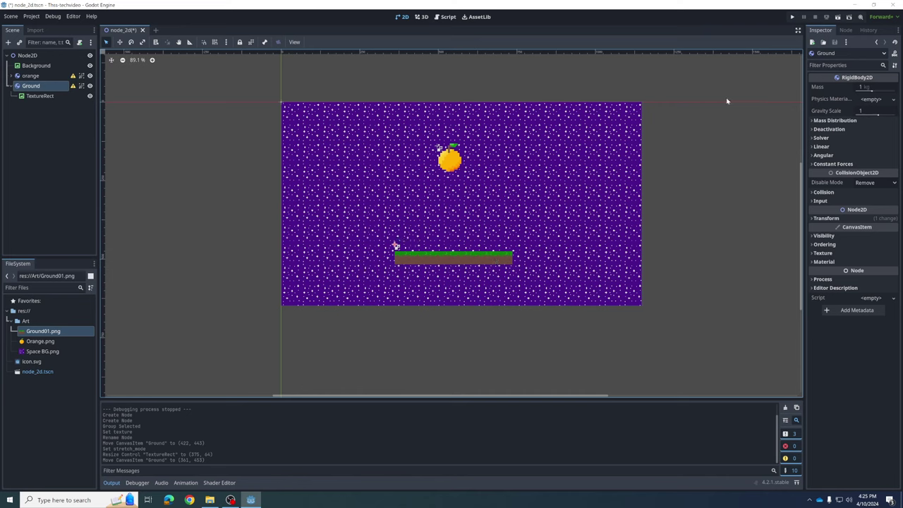
# Try stretching the ground TextureRect downward to about 375 × 113 and undo the resize
pyautogui.click(484, 226)
pyautogui.click(458, 262)
pyautogui.click(30, 96)
pyautogui.moveTo(454, 266)
pyautogui.mouseDown()
pyautogui.moveTo(458, 296)
pyautogui.moveTo(462, 281)
pyautogui.mouseUp()
pyautogui.hotkey('ctrl', 'z')
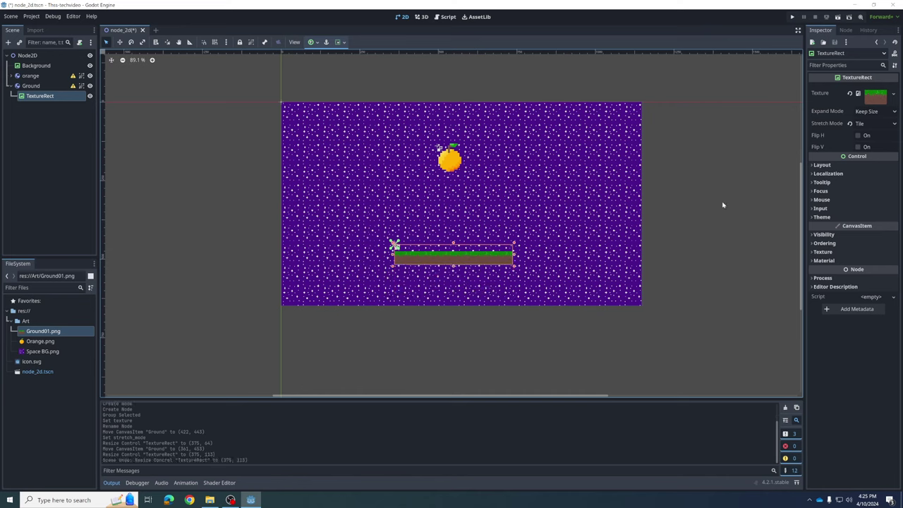
# Try scaling the Ground body to 1.26 on both axes and undo the scale change
pyautogui.click(47, 86)
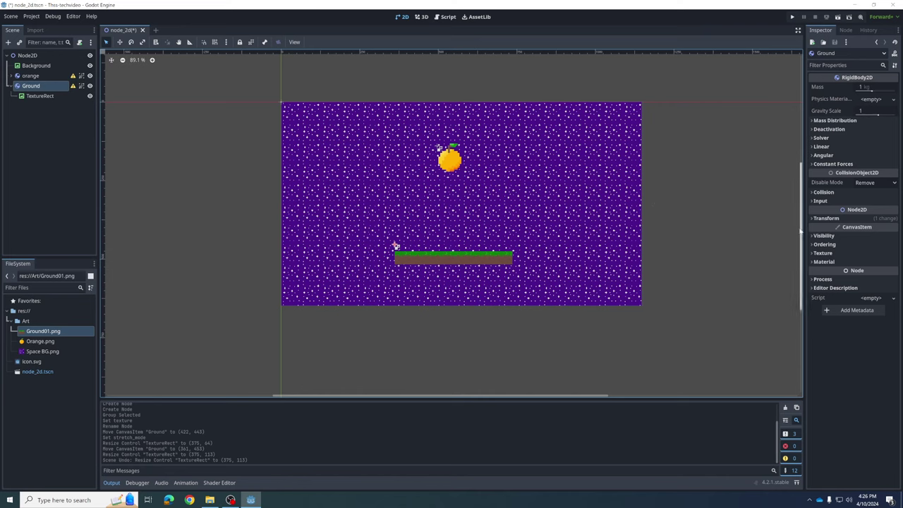
pyautogui.click(846, 219)
pyautogui.moveTo(865, 275); pyautogui.dragTo(858, 275)
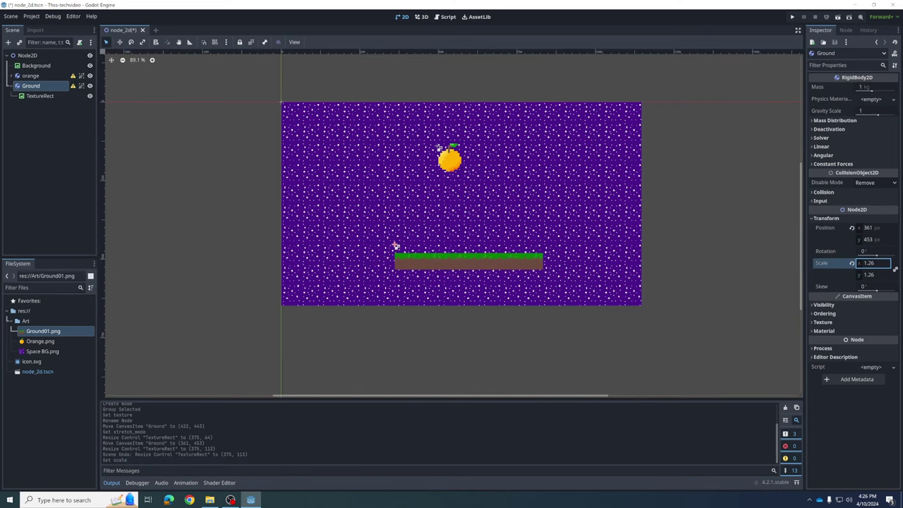
pyautogui.hotkey('ctrl', 'z')
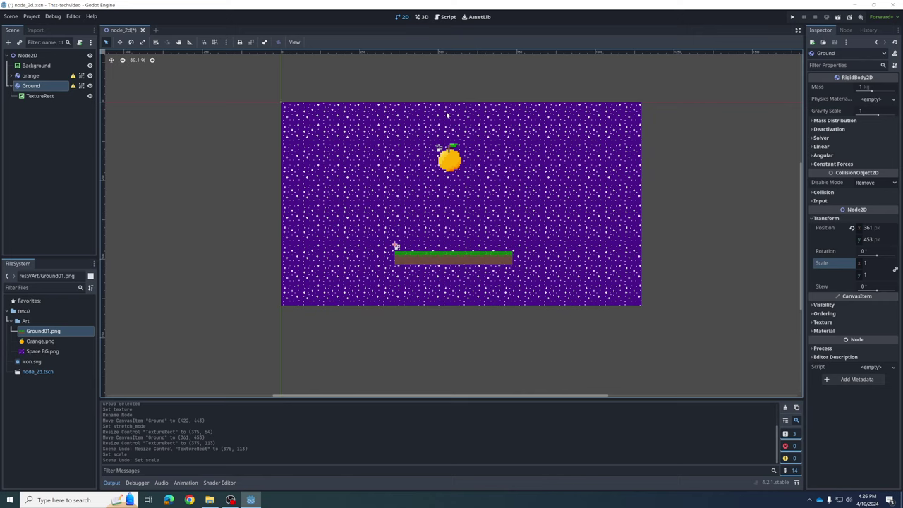
# Run the project to watch how the orange and Ground behave, and close the game window
pyautogui.click(27, 117)
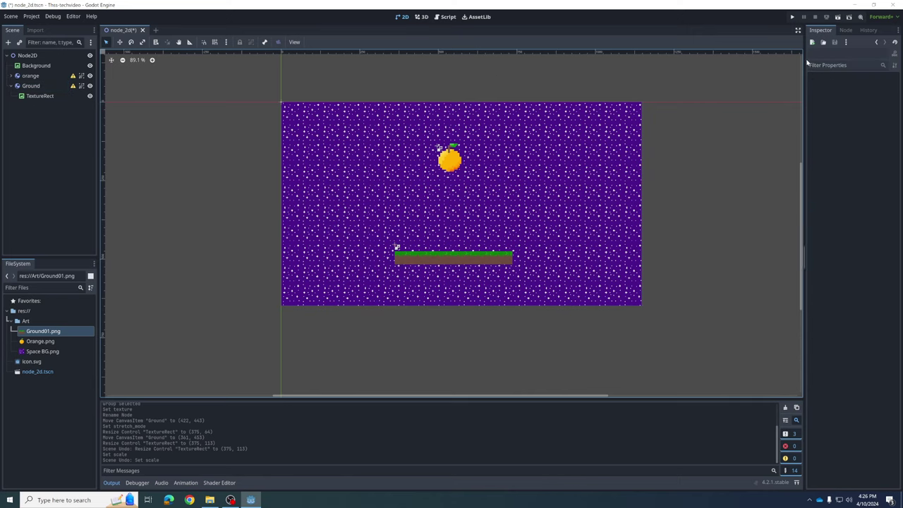
pyautogui.click(791, 18)
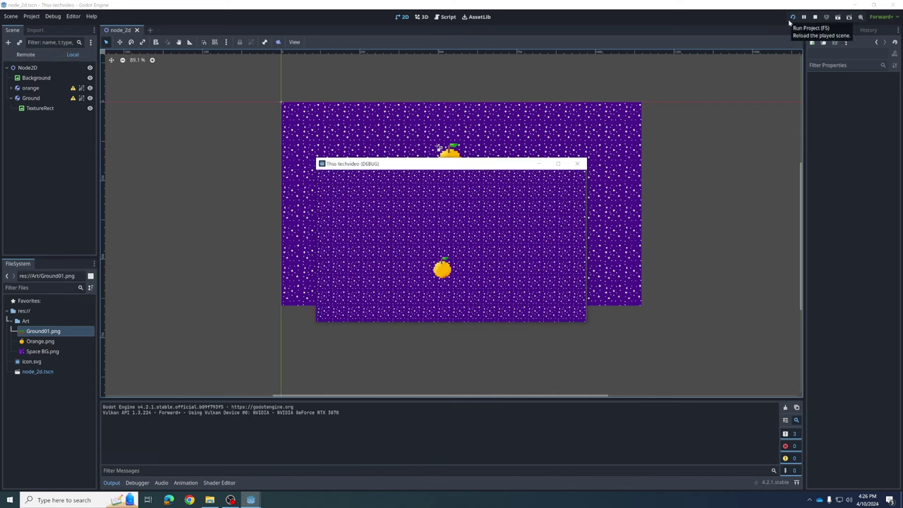
pyautogui.click(576, 163)
pyautogui.click(43, 122)
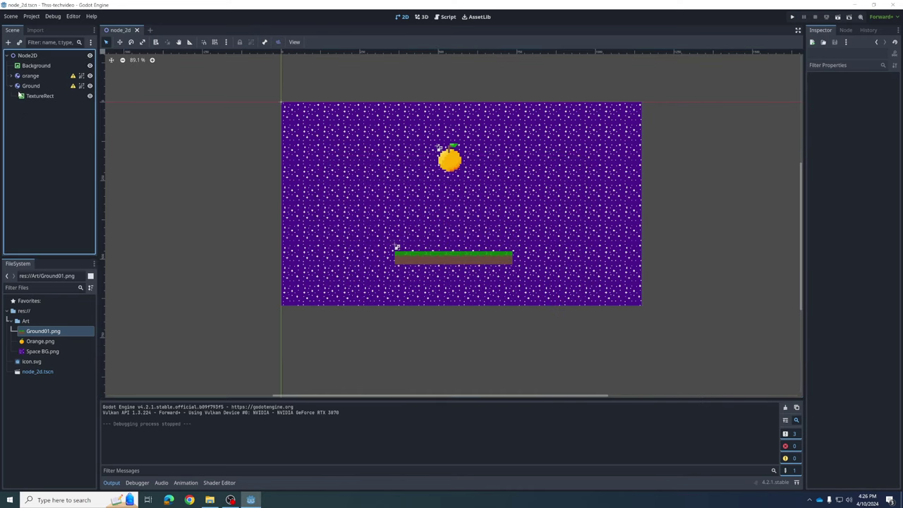
# Set Ground's Gravity Scale to 0 and test it by running the project and closing the game window
pyautogui.click(32, 86)
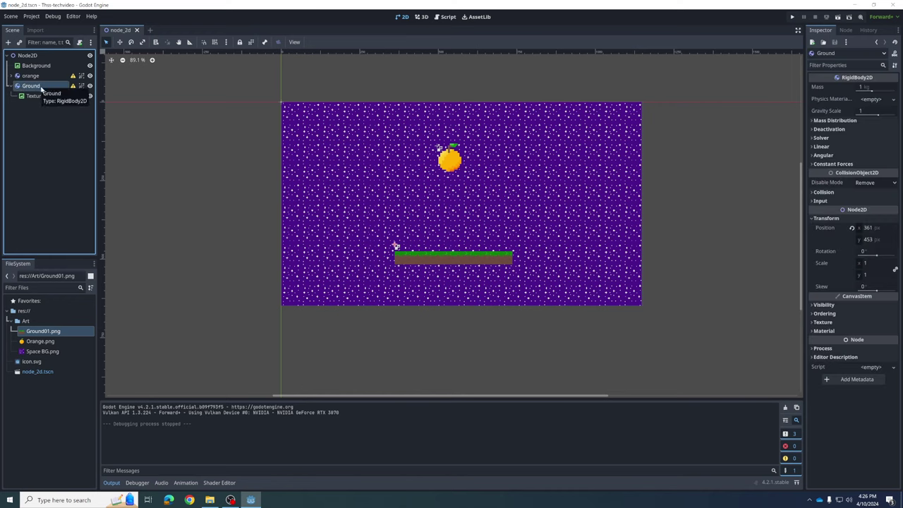
pyautogui.click(866, 113)
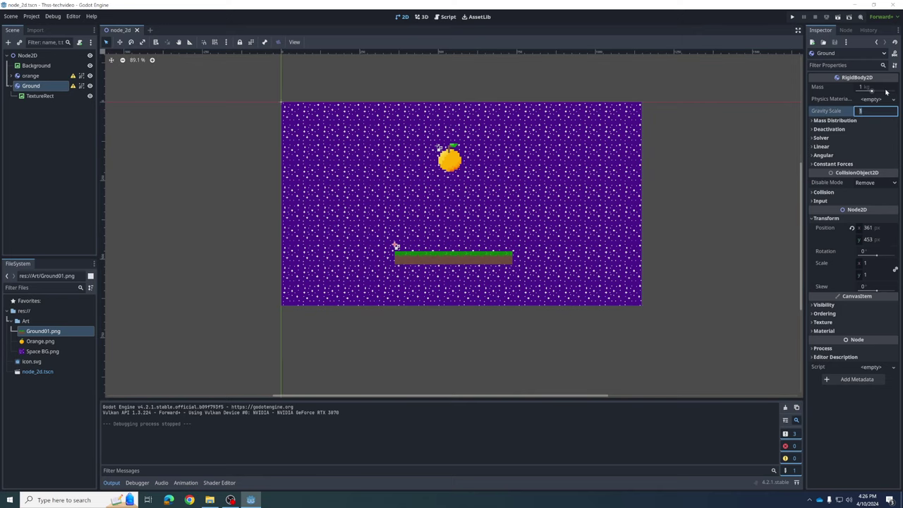
pyautogui.write('0')
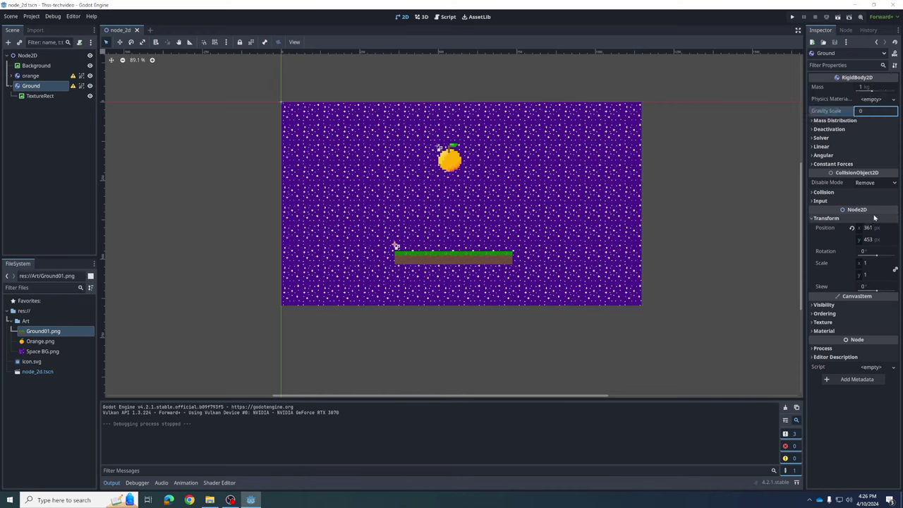
pyautogui.press('Return')
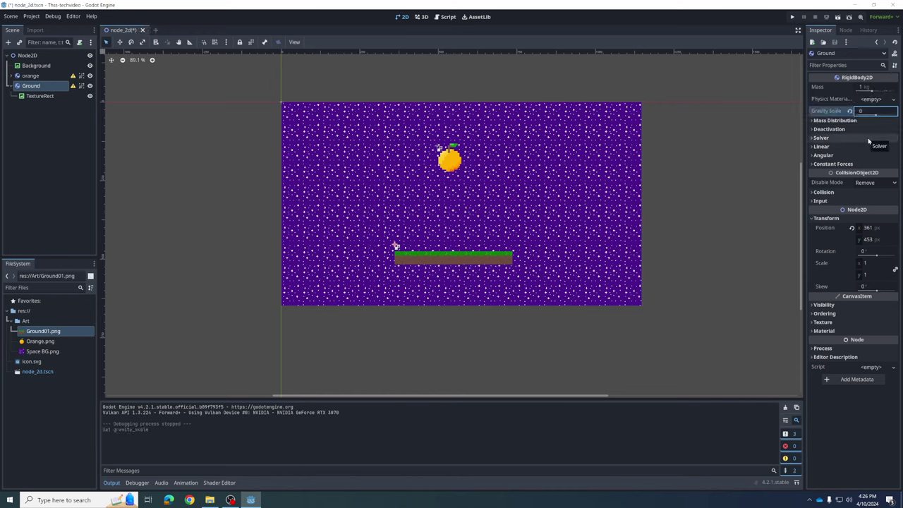
pyautogui.click(791, 17)
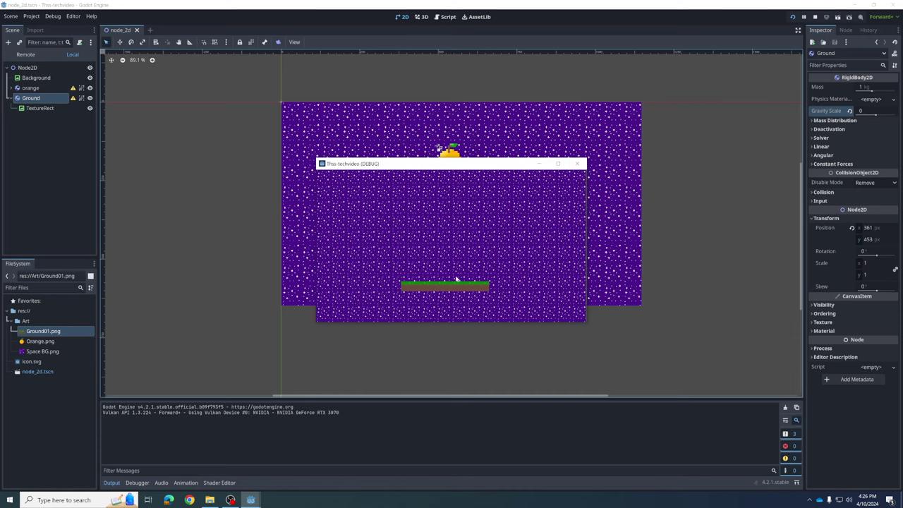
pyautogui.click(577, 164)
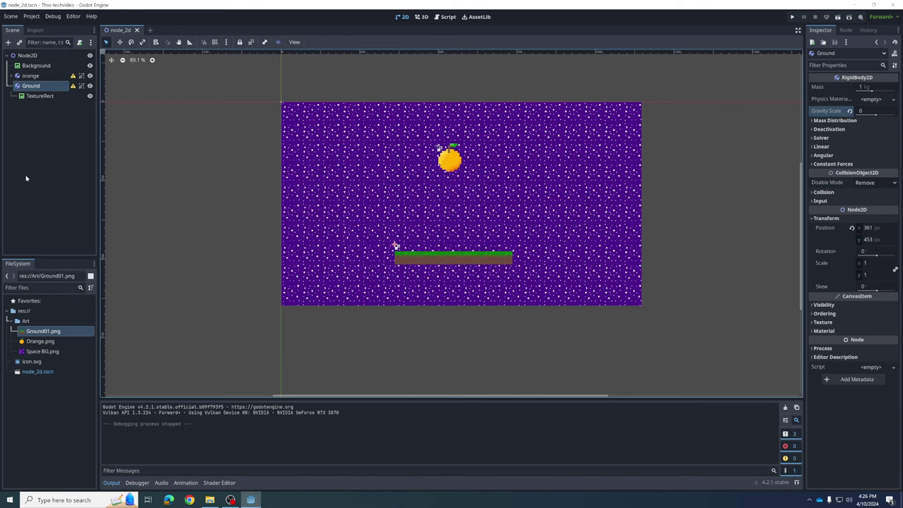
# Add a CollisionShape2D child to the orange body and assign it a new CircleShape2D
pyautogui.click(12, 76)
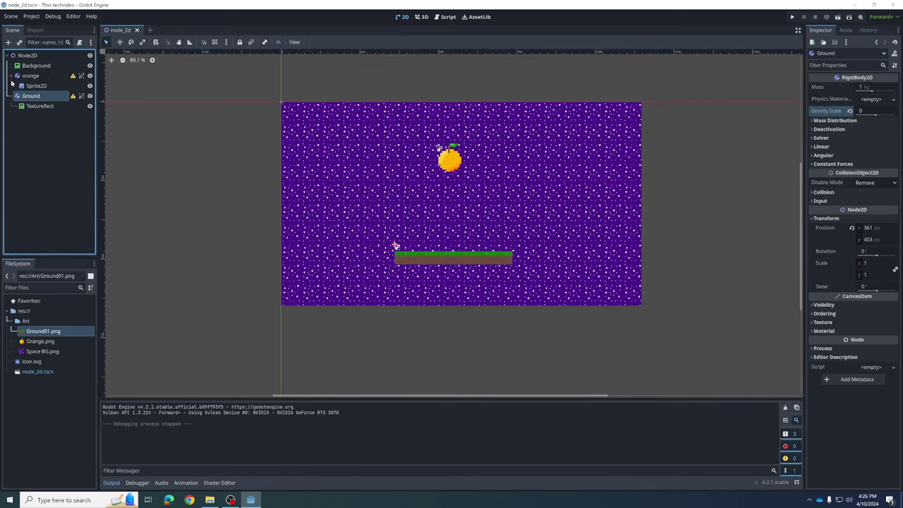
pyautogui.click(31, 76)
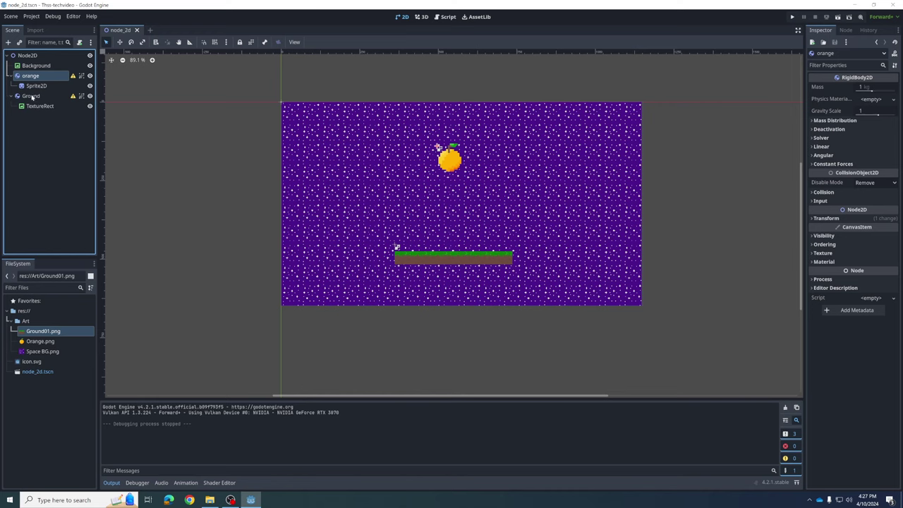
pyautogui.click(35, 85)
pyautogui.click(31, 96)
pyautogui.click(32, 77)
pyautogui.click(27, 77)
pyautogui.click(25, 78)
pyautogui.click(8, 43)
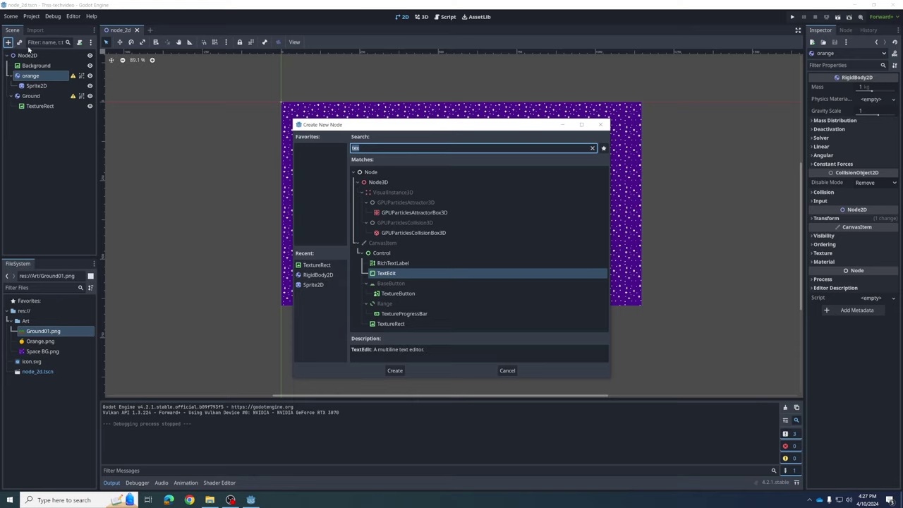
pyautogui.press('BackSpace')
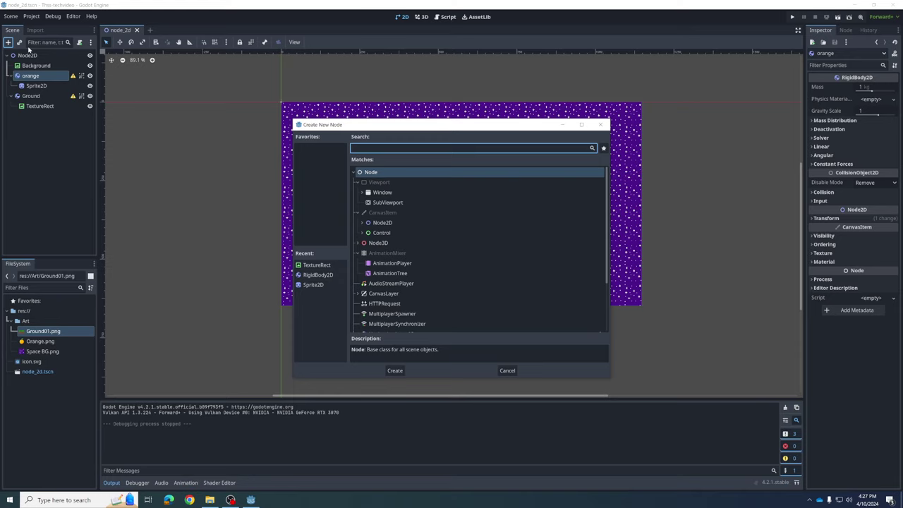
pyautogui.write('coll')
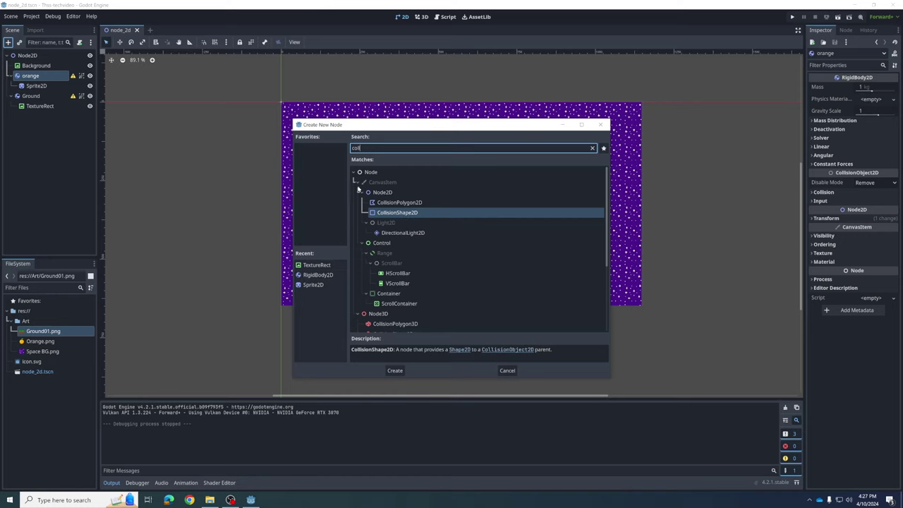
pyautogui.click(395, 371)
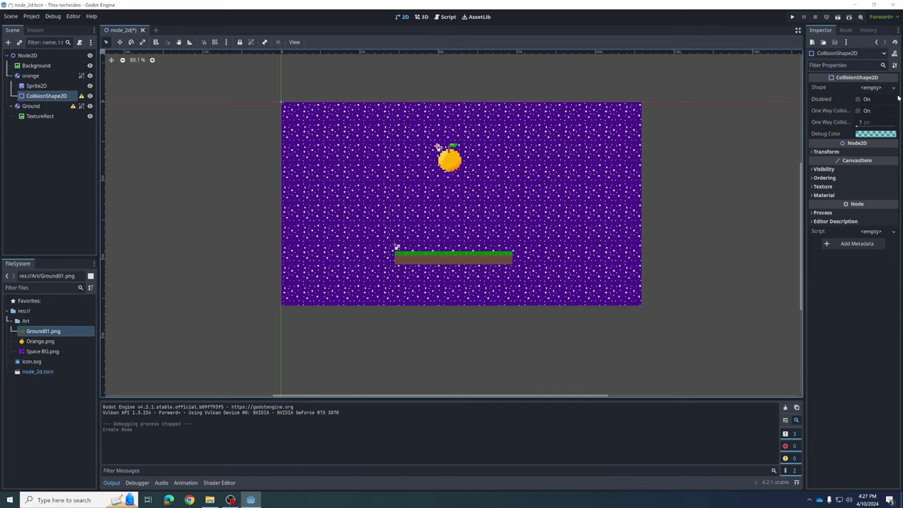
pyautogui.click(893, 87)
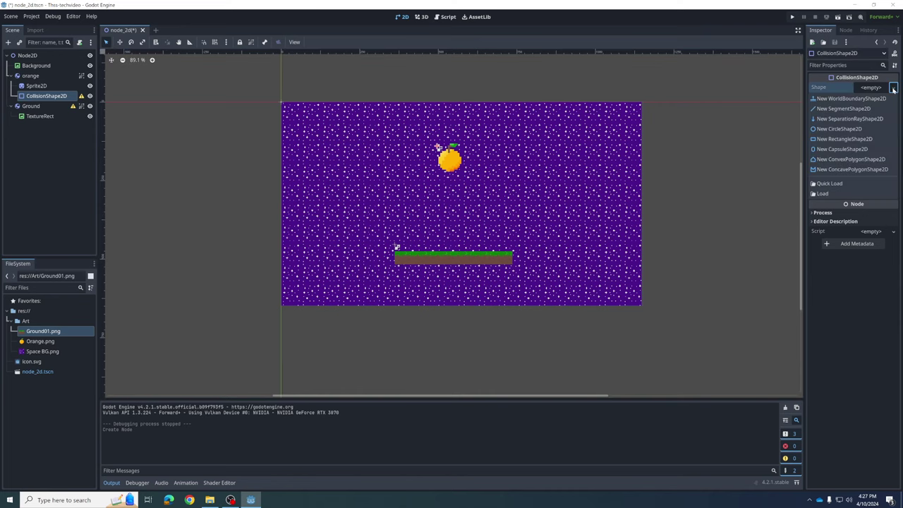
pyautogui.click(846, 130)
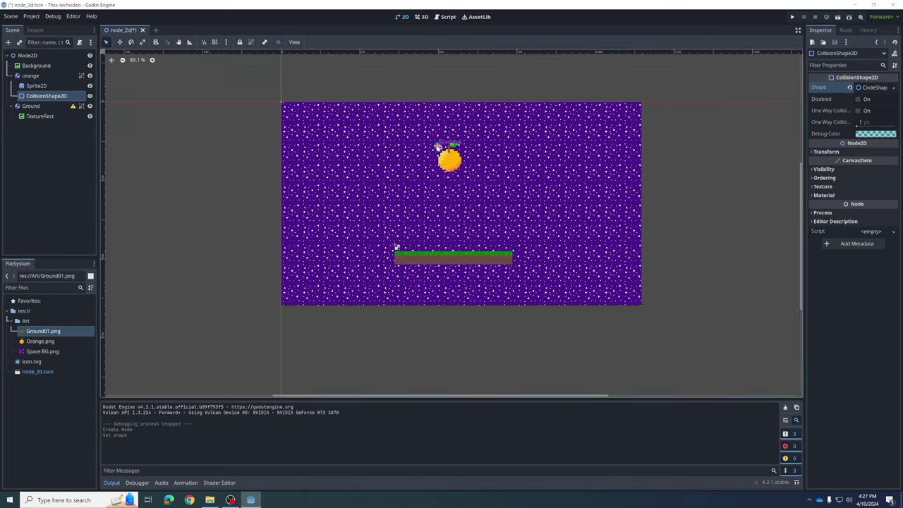
# Move the orange body to about (479, 147) and toggle grouping on and off for its CollisionShape2D
pyautogui.click(437, 146)
pyautogui.moveTo(437, 144)
pyautogui.mouseDown()
pyautogui.moveTo(447, 148)
pyautogui.moveTo(429, 145)
pyautogui.mouseUp()
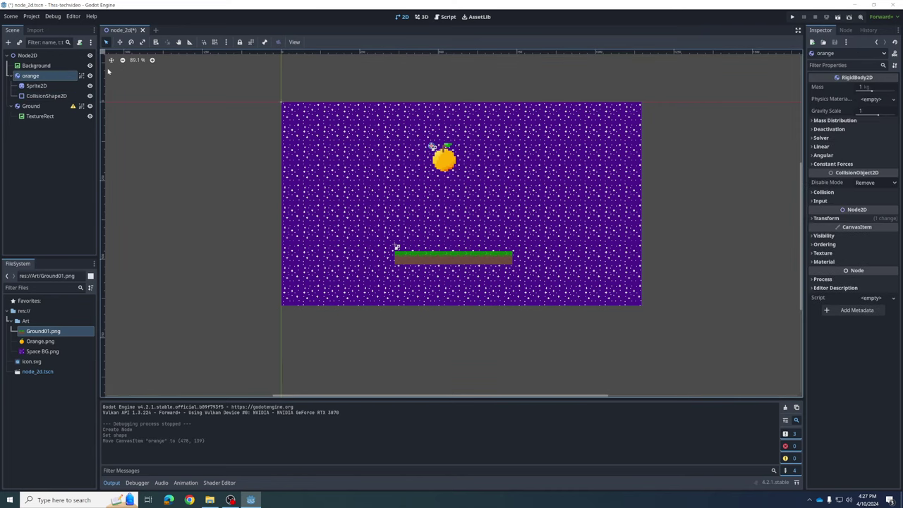
pyautogui.click(46, 96)
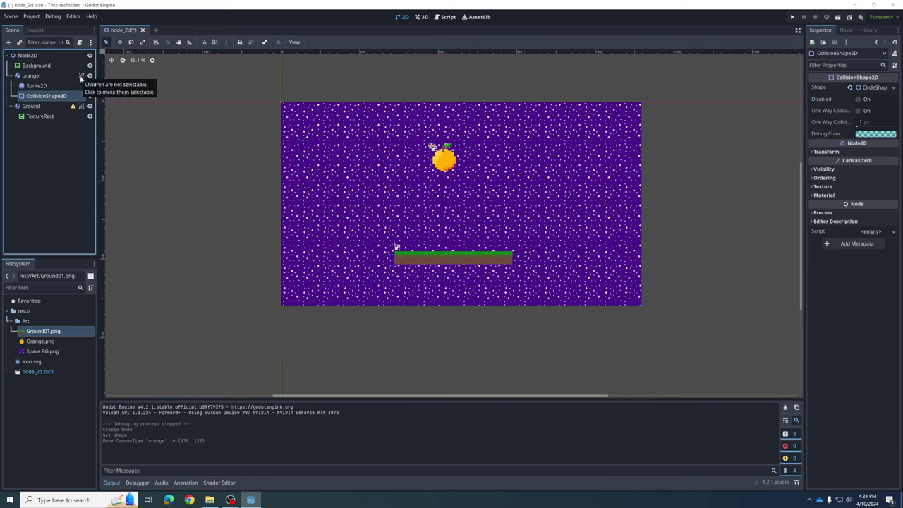
pyautogui.click(250, 42)
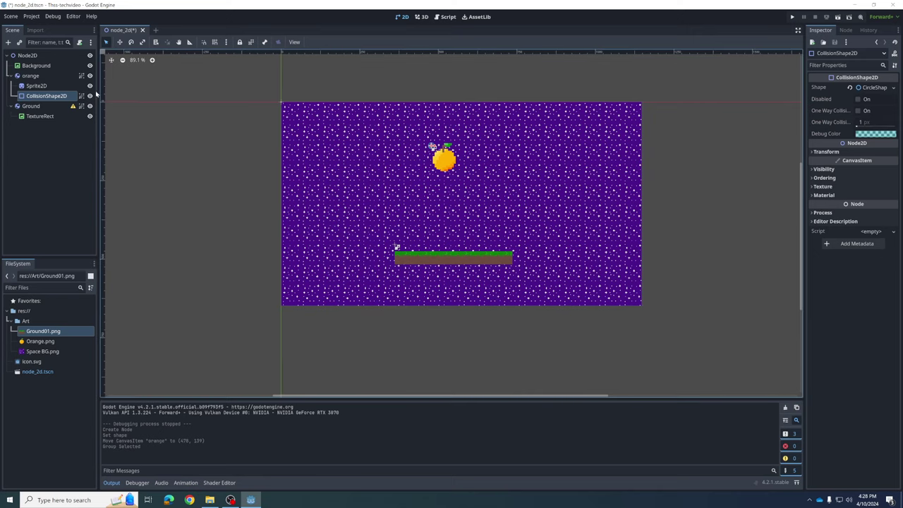
pyautogui.click(254, 42)
pyautogui.click(48, 99)
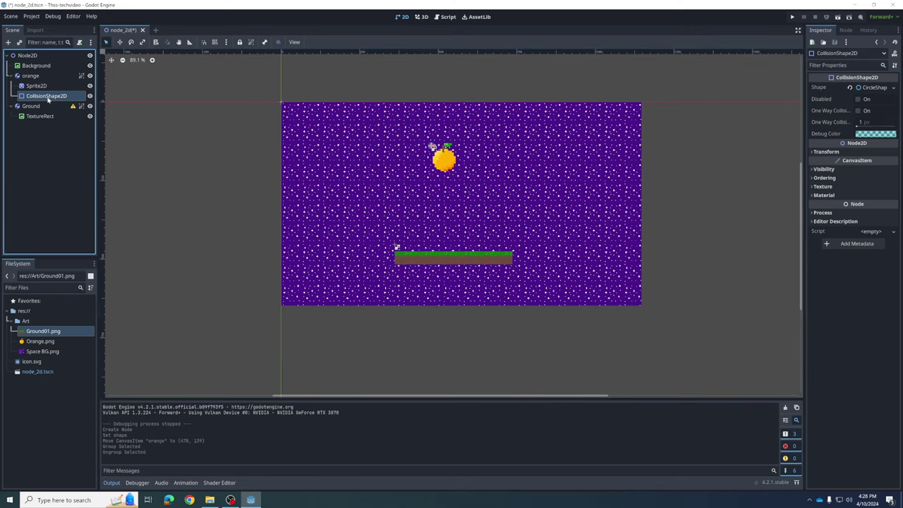
pyautogui.moveTo(430, 147); pyautogui.dragTo(435, 152)
pyautogui.scroll(1, 473, 164)
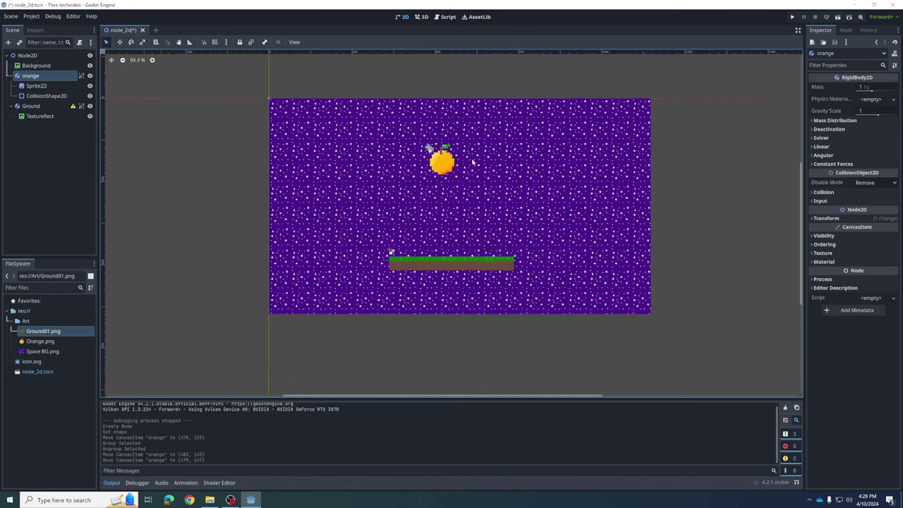
# Ungroup the orange body and center its CollisionShape2D on the fruit at about (43, 45)
pyautogui.moveTo(427, 148); pyautogui.dragTo(438, 161)
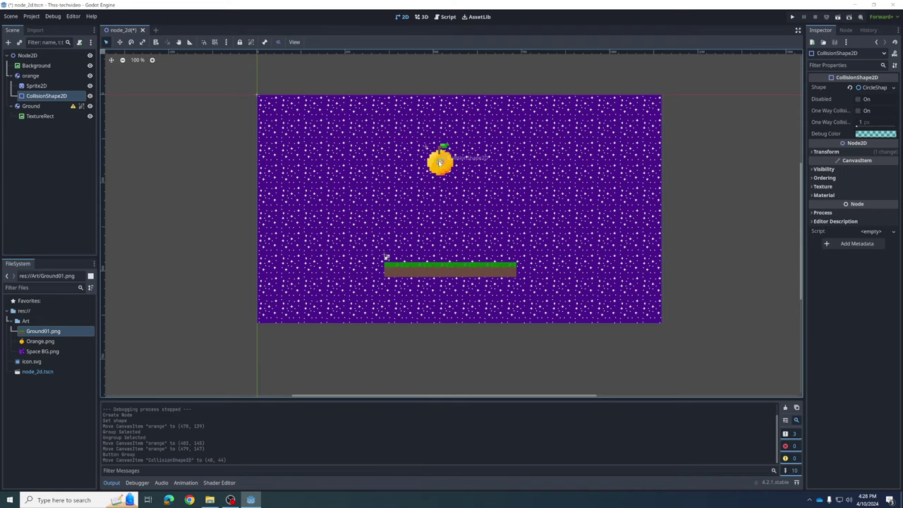
pyautogui.scroll(8, 439, 162)
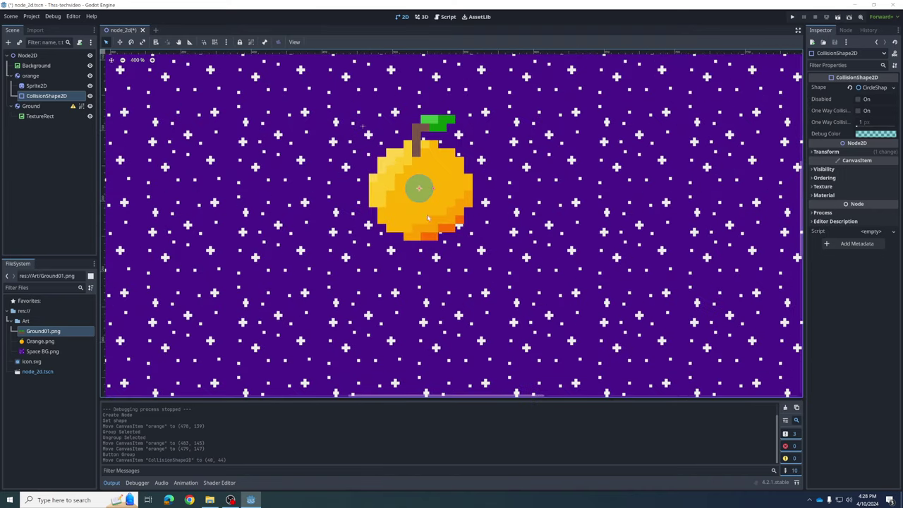
pyautogui.moveTo(419, 188); pyautogui.dragTo(424, 189)
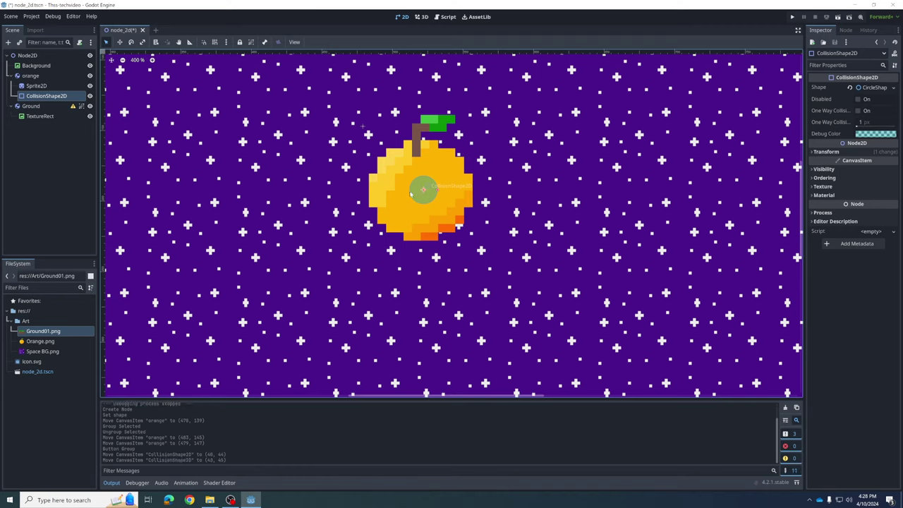
# Enlarge the collision circle to cover the fruit and group the orange body with its children again
pyautogui.moveTo(438, 191); pyautogui.dragTo(477, 191)
pyautogui.scroll(-1, 477, 191)
pyautogui.scroll(-6, 501, 197)
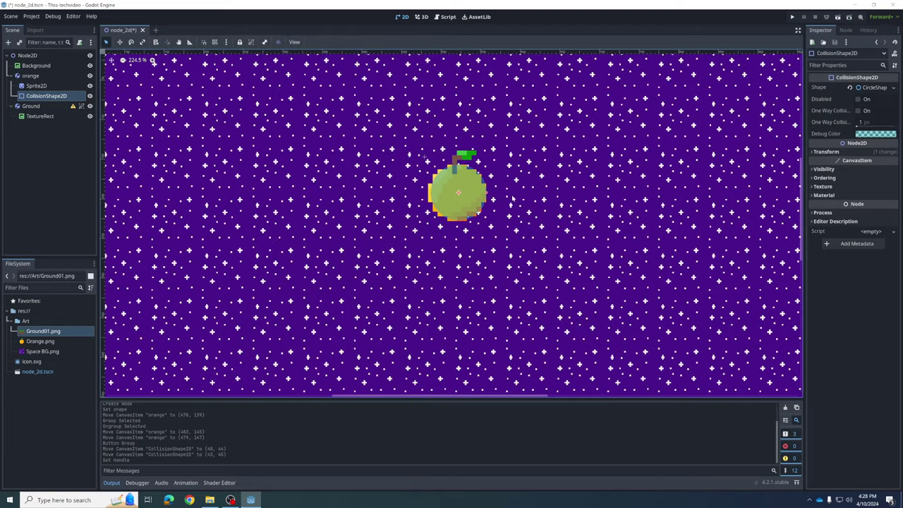
pyautogui.click(28, 76)
pyautogui.click(249, 43)
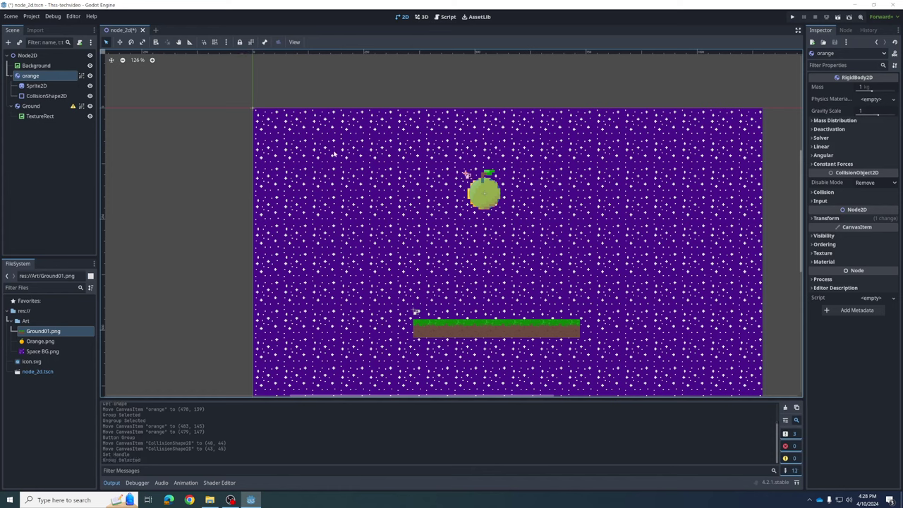
# Ungroup the Ground body, add a CollisionShape2D child to it and assign a new RectangleShape2D
pyautogui.click(38, 107)
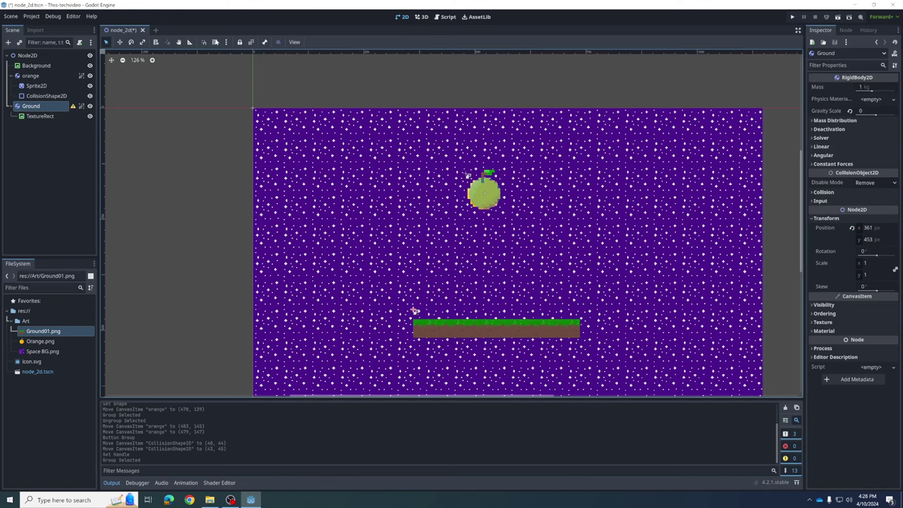
pyautogui.click(249, 43)
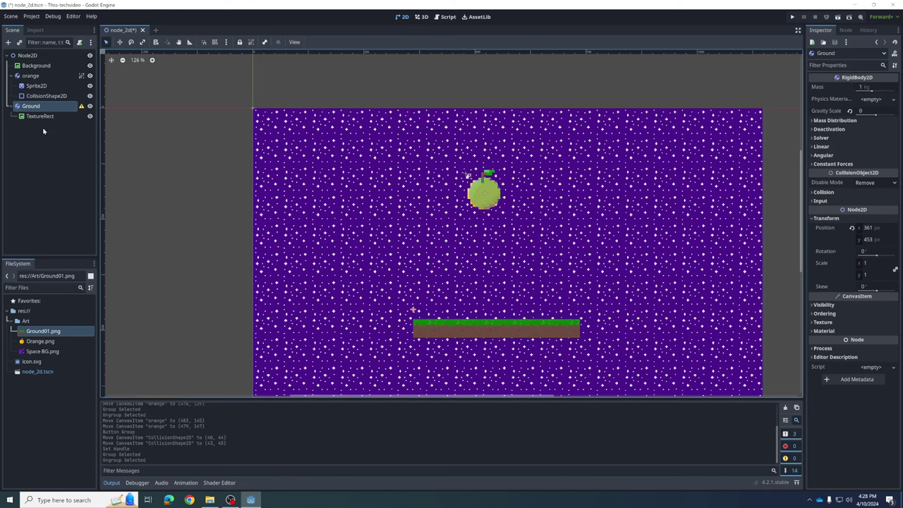
pyautogui.click(7, 42)
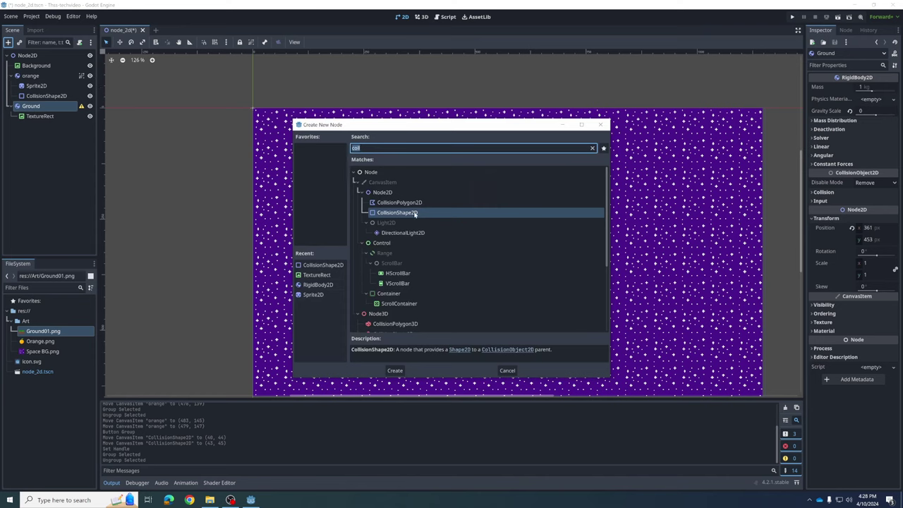
pyautogui.click(392, 370)
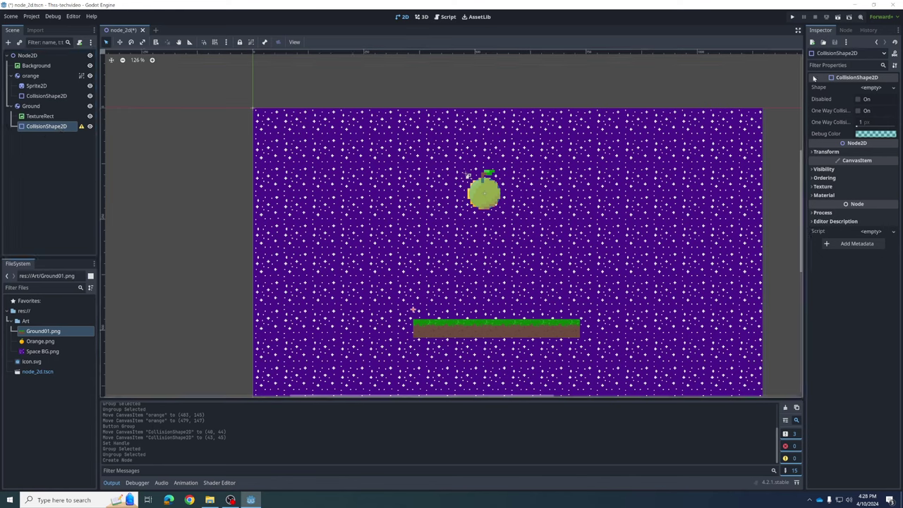
pyautogui.click(866, 88)
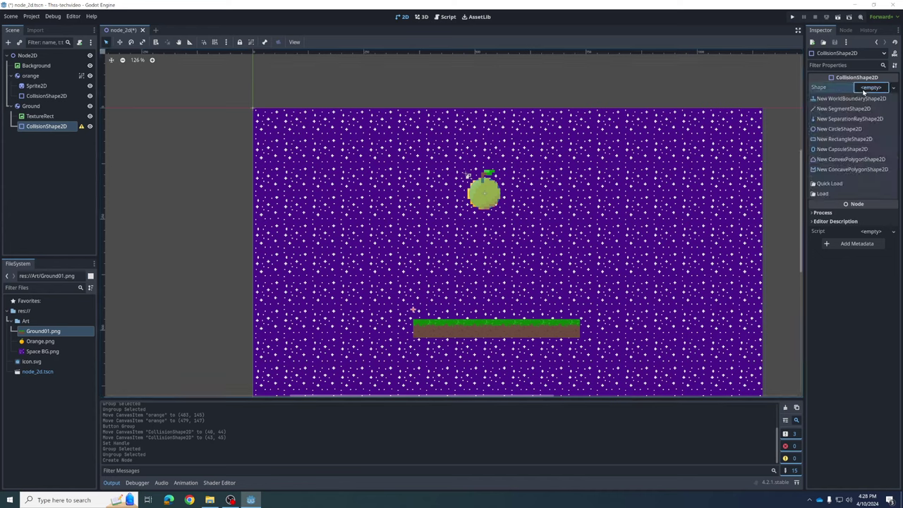
pyautogui.click(832, 139)
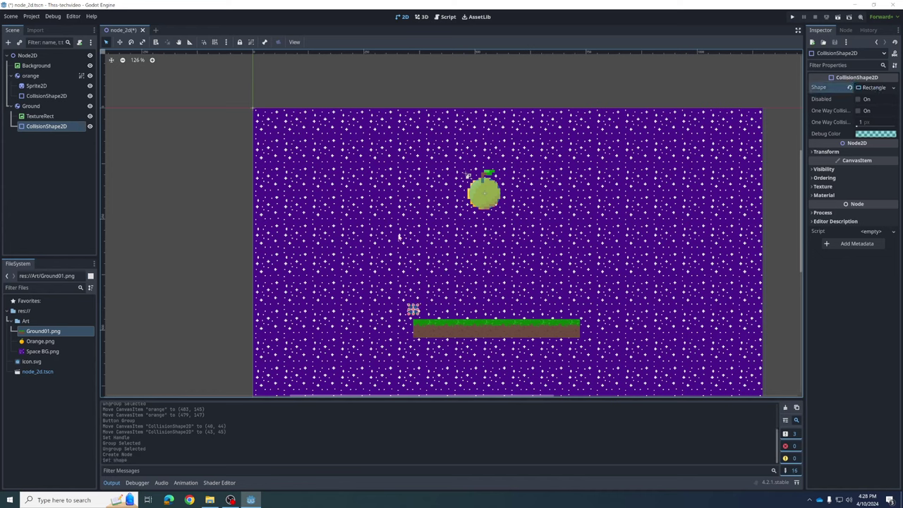
# Position and stretch the collision rectangle to cover the whole ground platform, and group the Ground body with its children again
pyautogui.moveTo(413, 309); pyautogui.dragTo(417, 324)
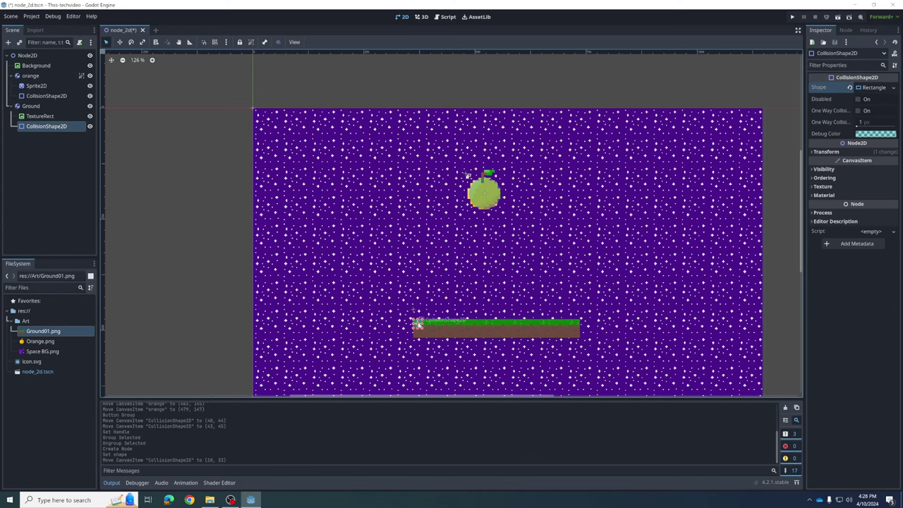
pyautogui.scroll(2, 492, 327)
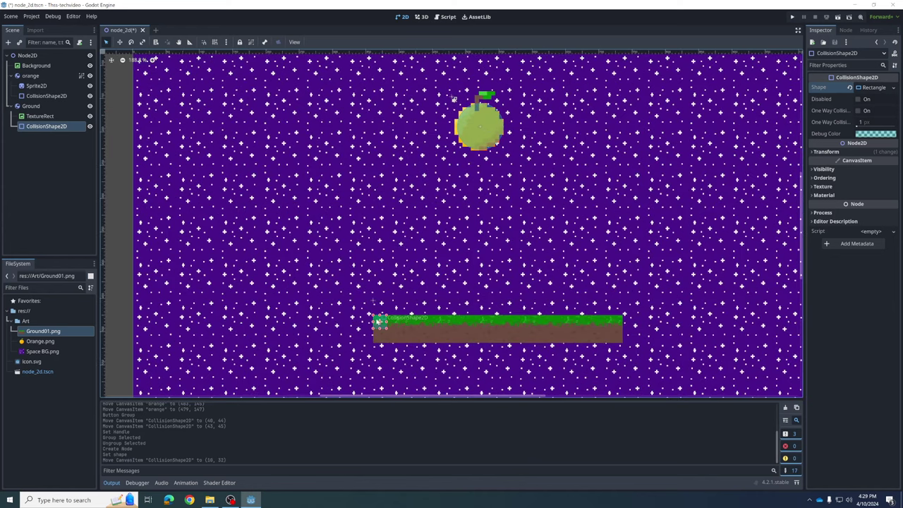
pyautogui.moveTo(381, 322); pyautogui.dragTo(381, 329)
pyautogui.moveTo(465, 343); pyautogui.dragTo(622, 344)
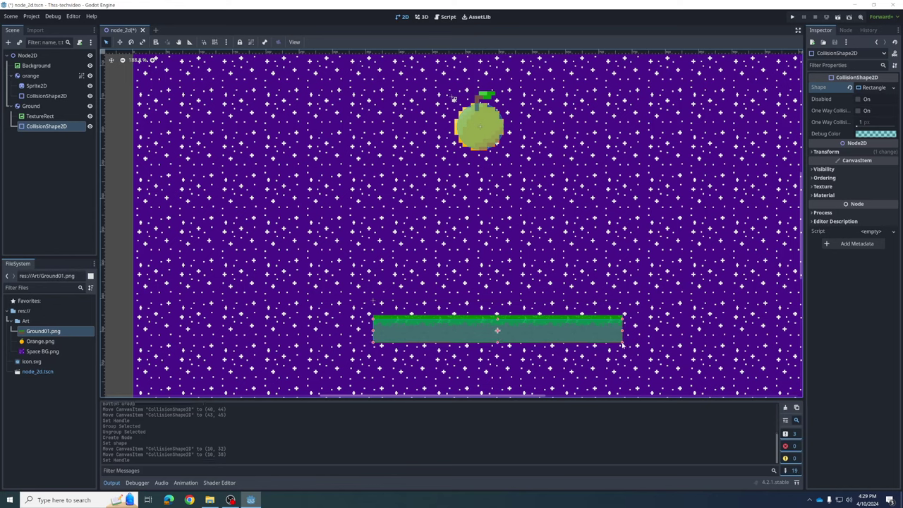
pyautogui.click(31, 107)
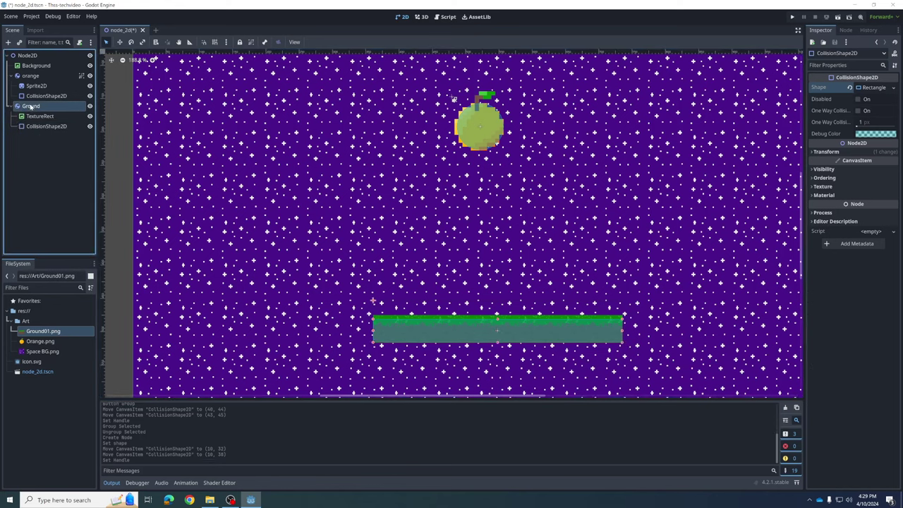
pyautogui.click(251, 42)
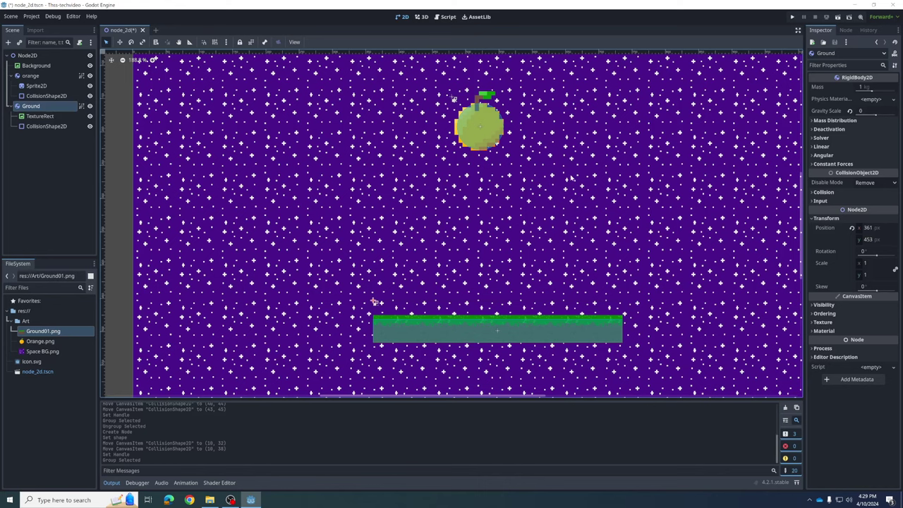
# Run the project to test how the orange collides with the ground, and close the game window
pyautogui.scroll(-5, 570, 177)
pyautogui.moveTo(641, 115); pyautogui.dragTo(548, 131, button='middle')
pyautogui.scroll(1, 553, 144)
pyautogui.click(793, 17)
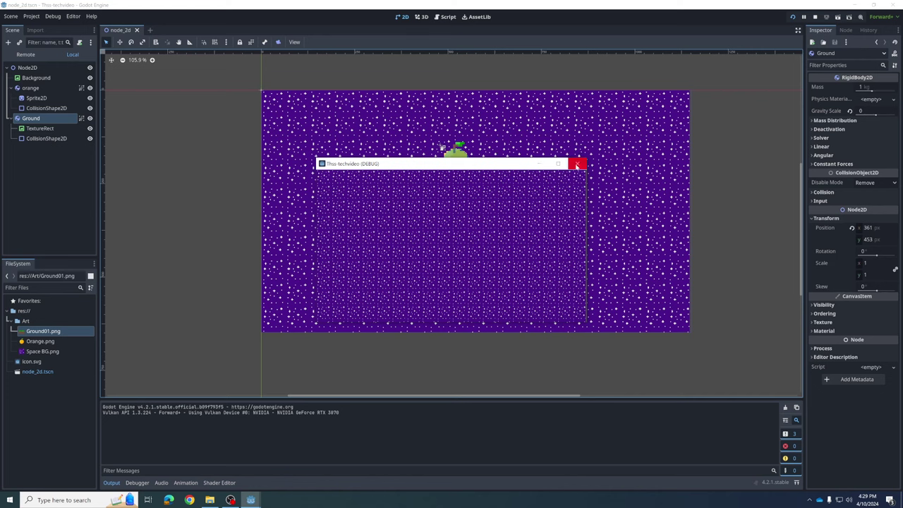
pyautogui.click(576, 164)
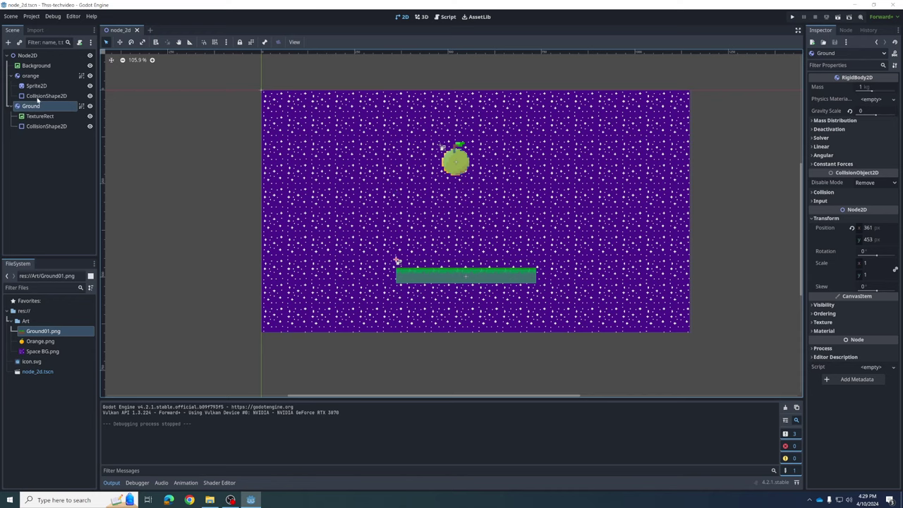
# Try a mass of 158.05 kg on the Ground body in a test run, and undo the mass change
pyautogui.click(14, 142)
pyautogui.click(31, 106)
pyautogui.moveTo(873, 91); pyautogui.dragTo(890, 95)
pyautogui.click(792, 17)
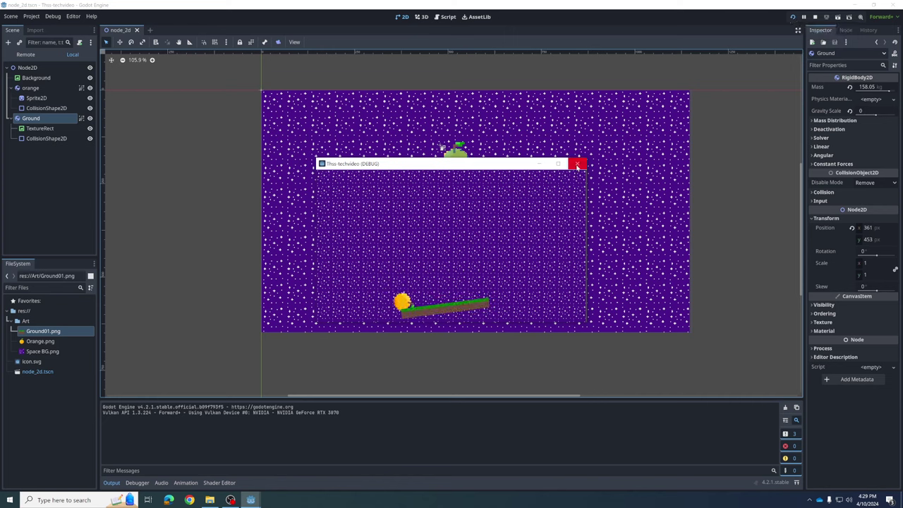
pyautogui.click(578, 163)
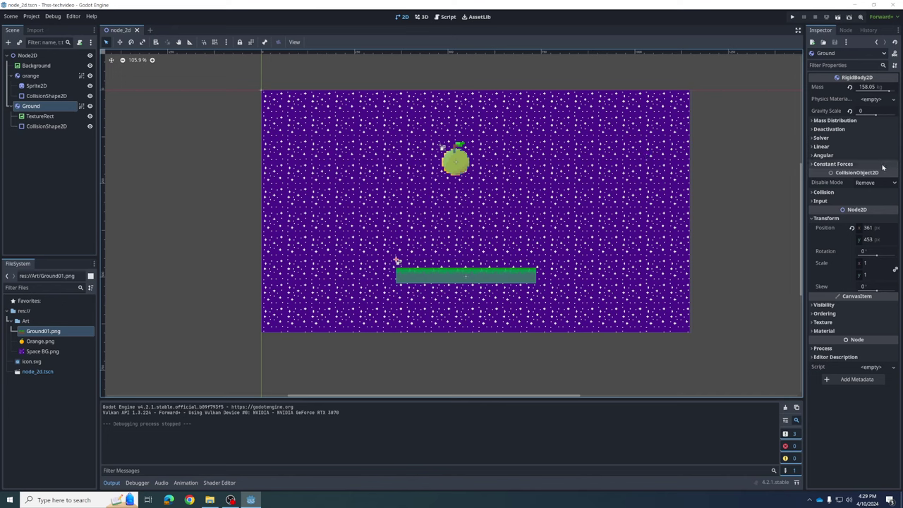
pyautogui.hotkey('ctrl', 'z')
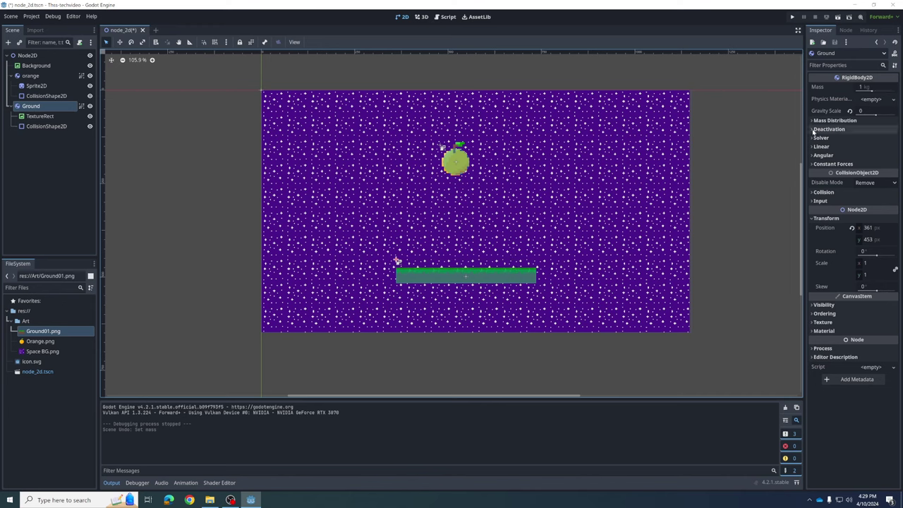
# Enable Freeze in the Ground body's deactivation settings and run the project to test it
pyautogui.click(813, 131)
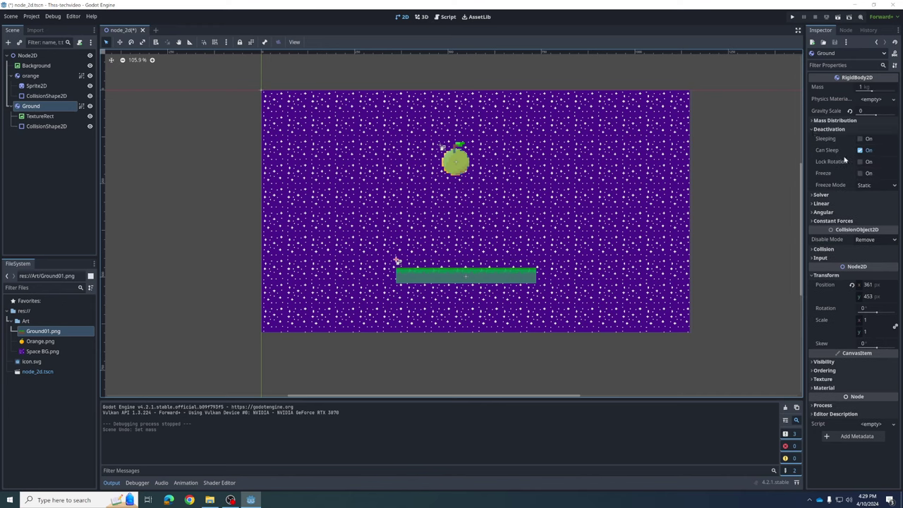
pyautogui.click(858, 174)
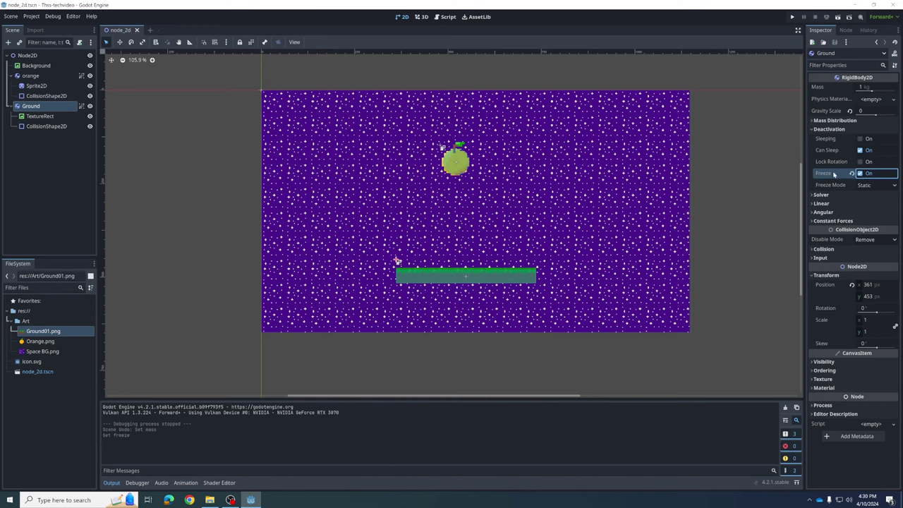
pyautogui.press('F5')
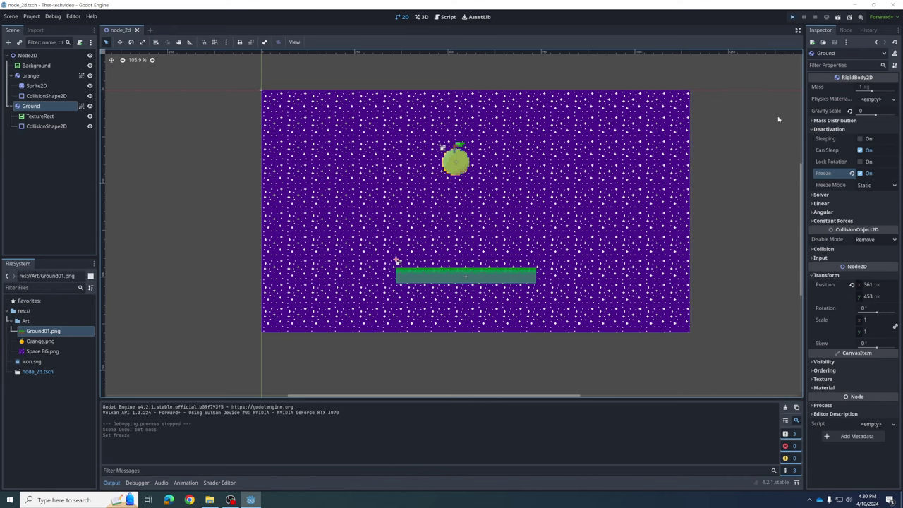